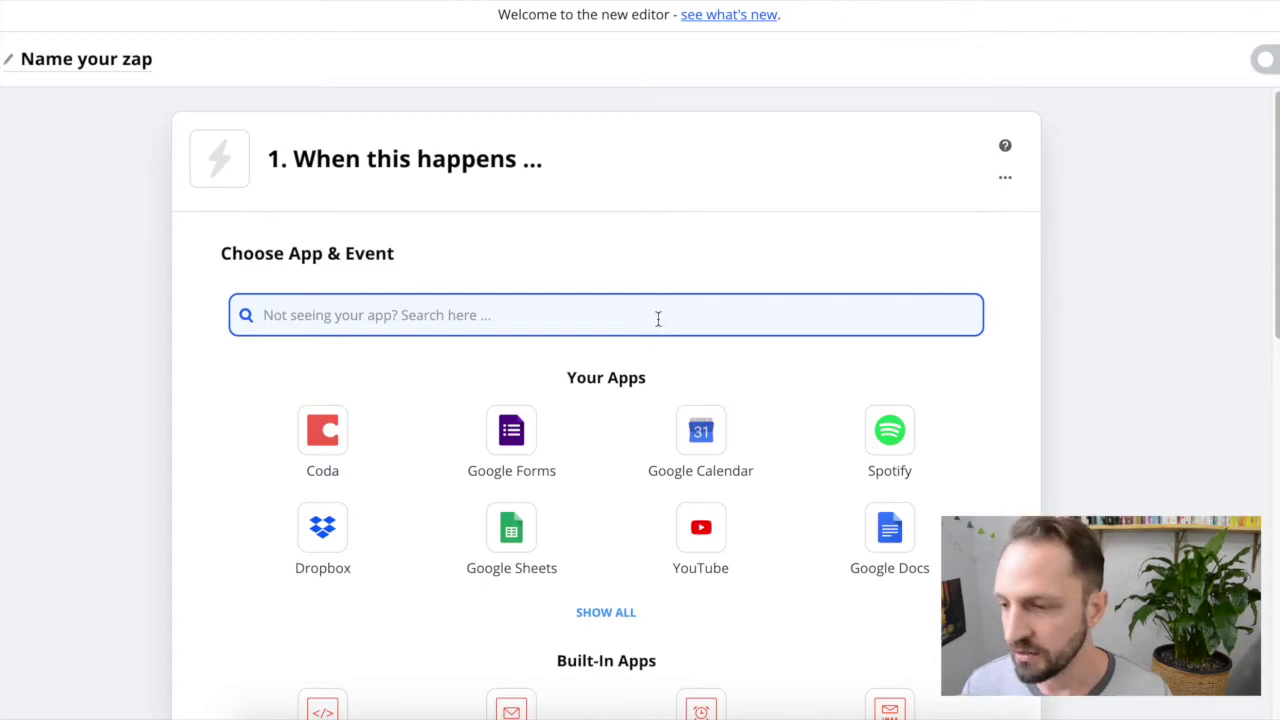
Step: Set Calendly's Invitee Created event as the zap trigger
text(cal)
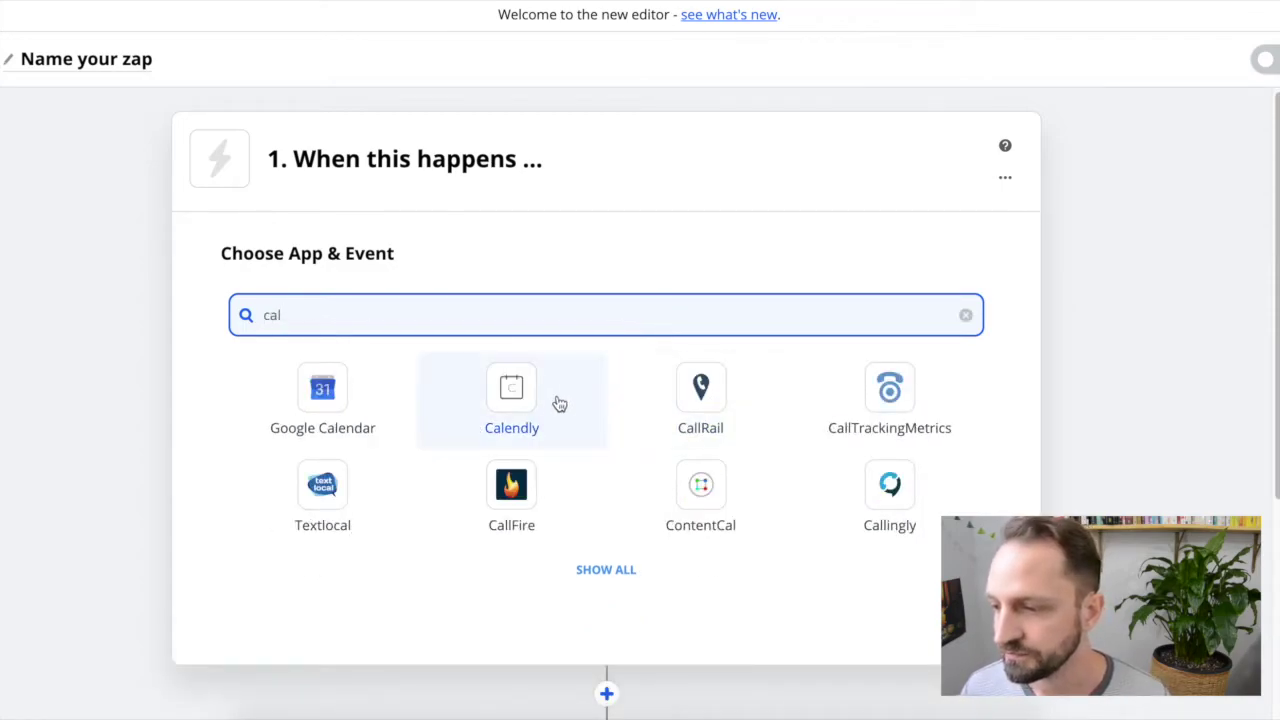
click(531, 403)
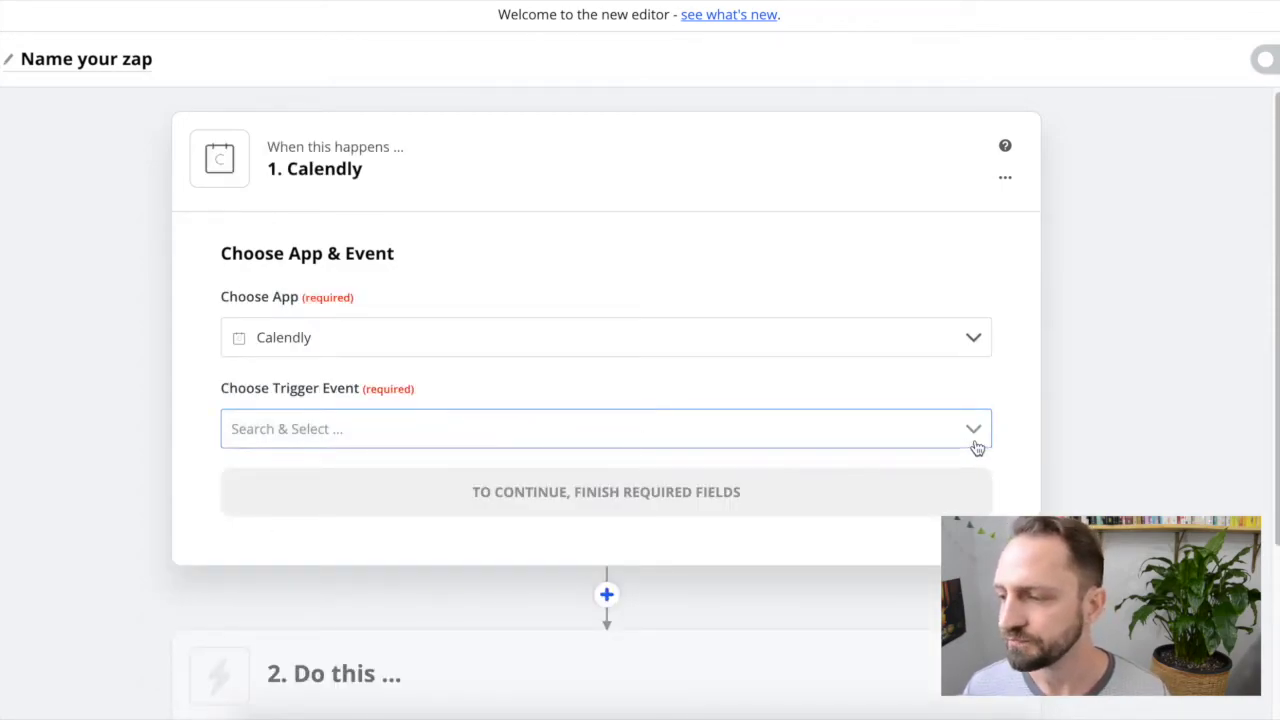
click(970, 440)
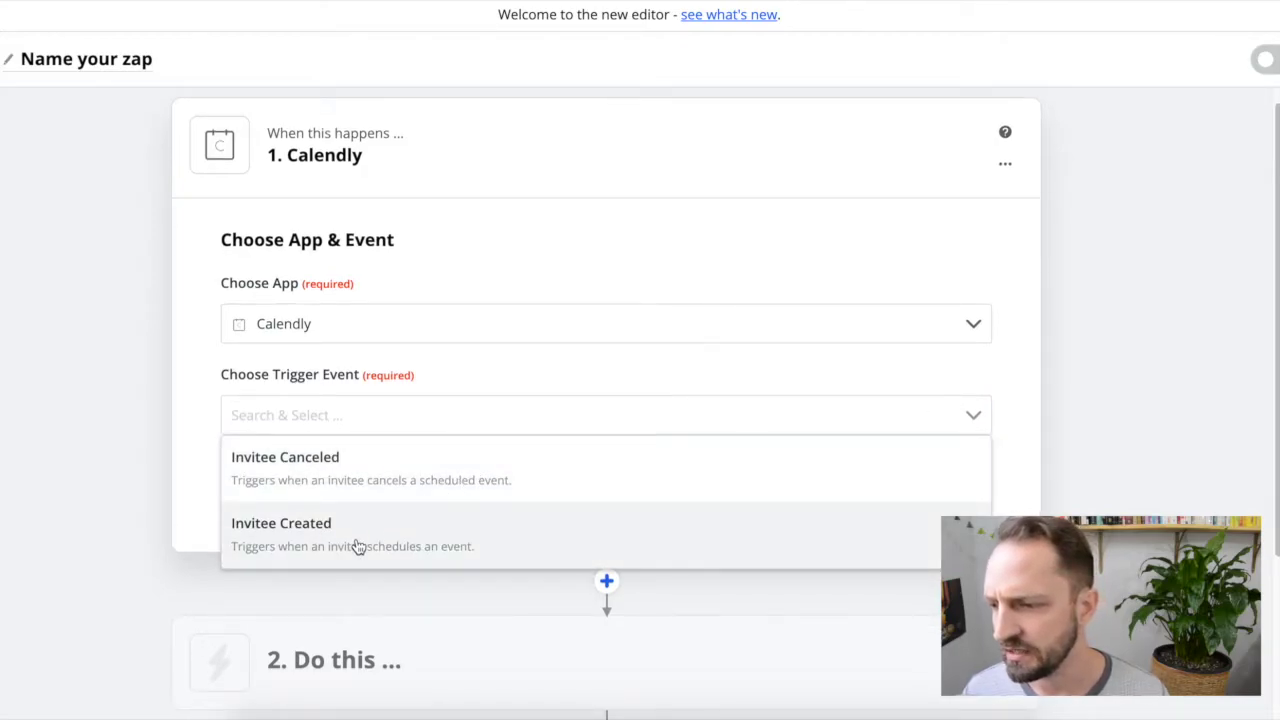
click(503, 537)
click(600, 476)
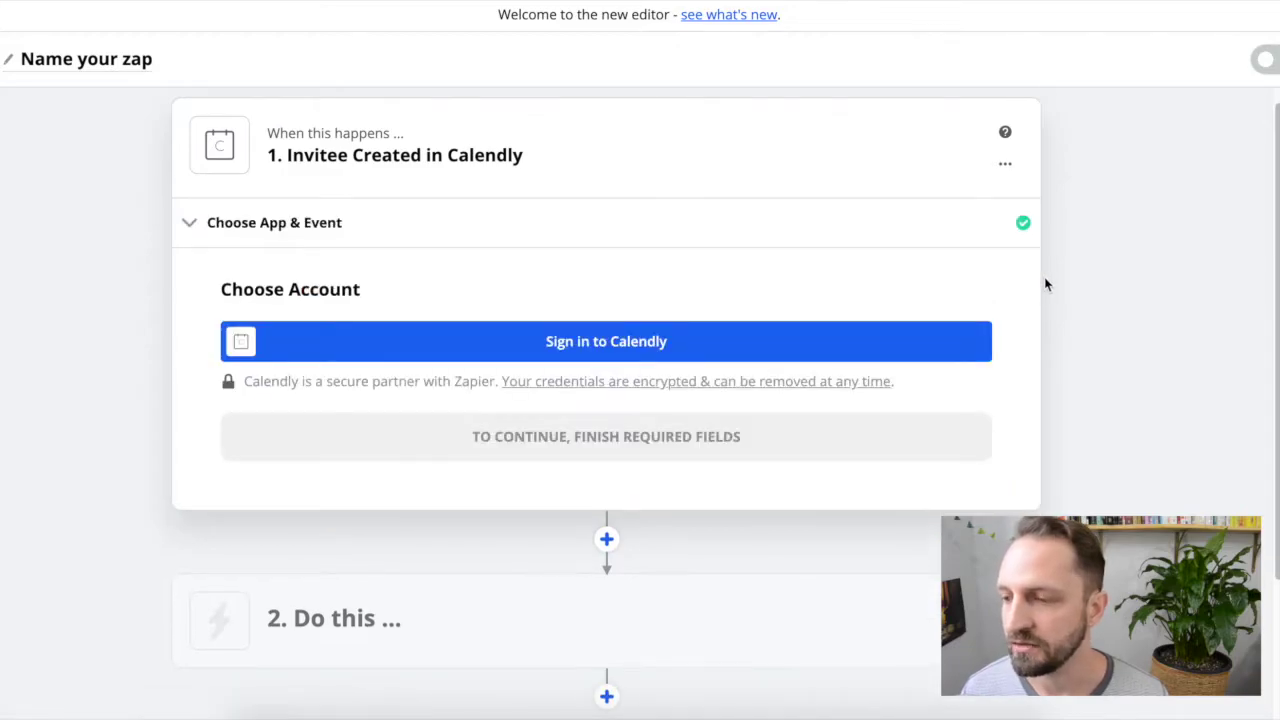
Step: Connect the Calendly account by pasting the API key copied from Calendly Integrations
click(618, 320)
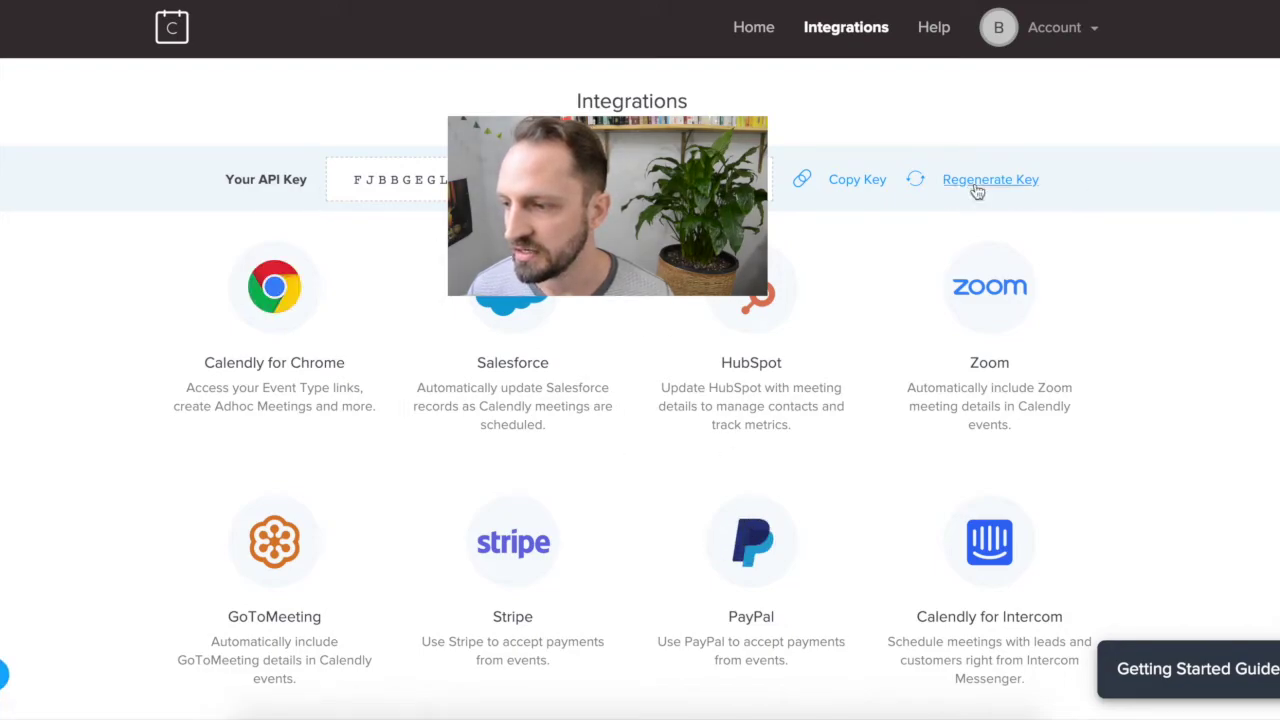
click(855, 186)
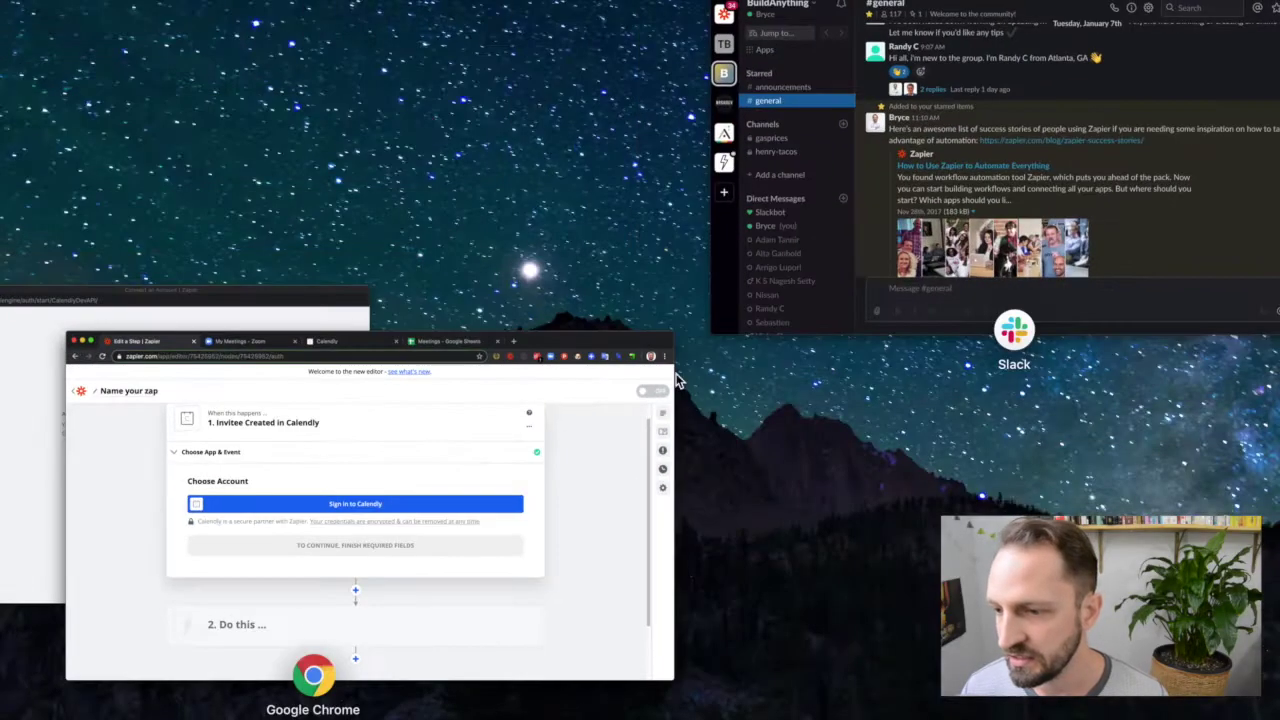
click(470, 318)
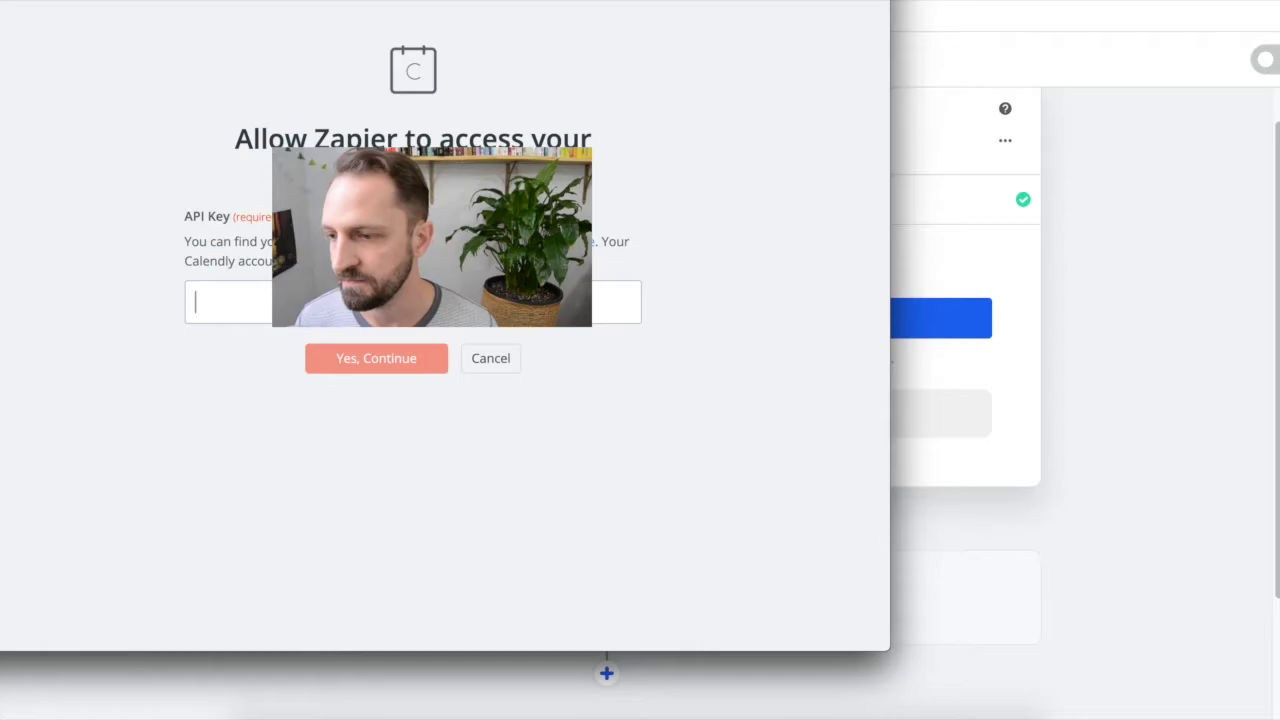
key(ctrl+v)
click(353, 366)
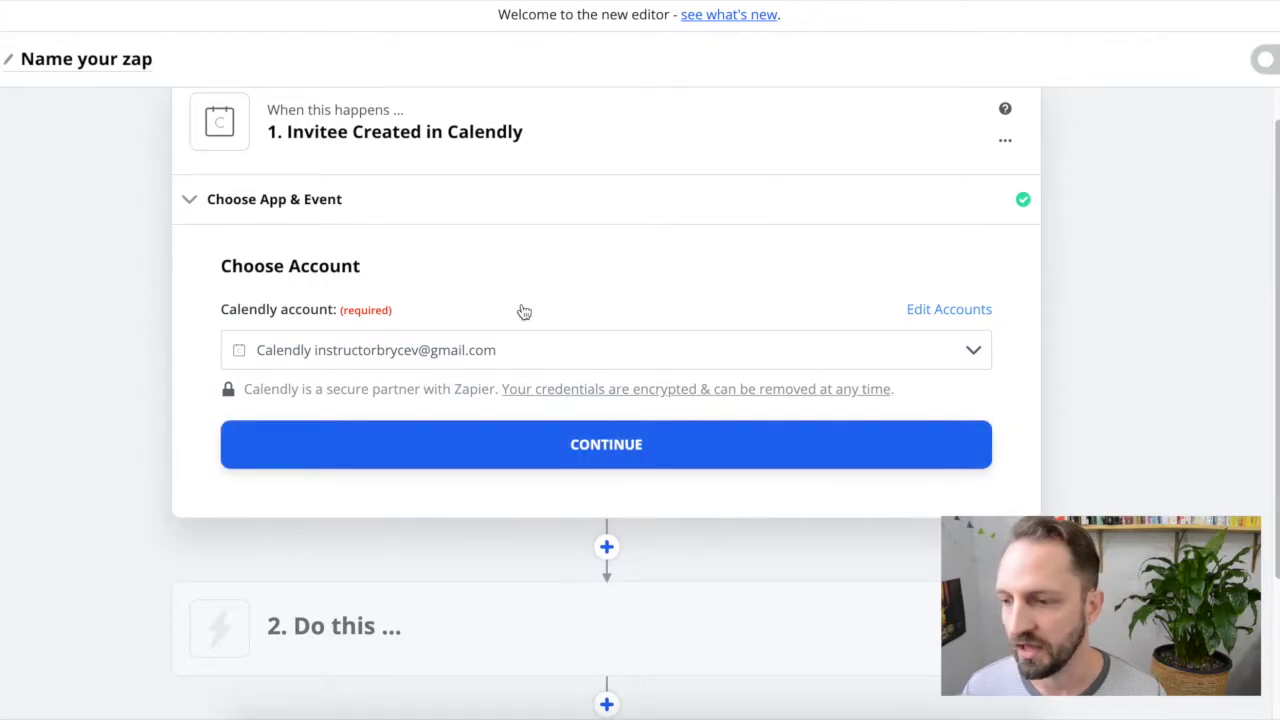
Step: Confirm the Calendly account and test the trigger, which finds no invitee yet
click(650, 445)
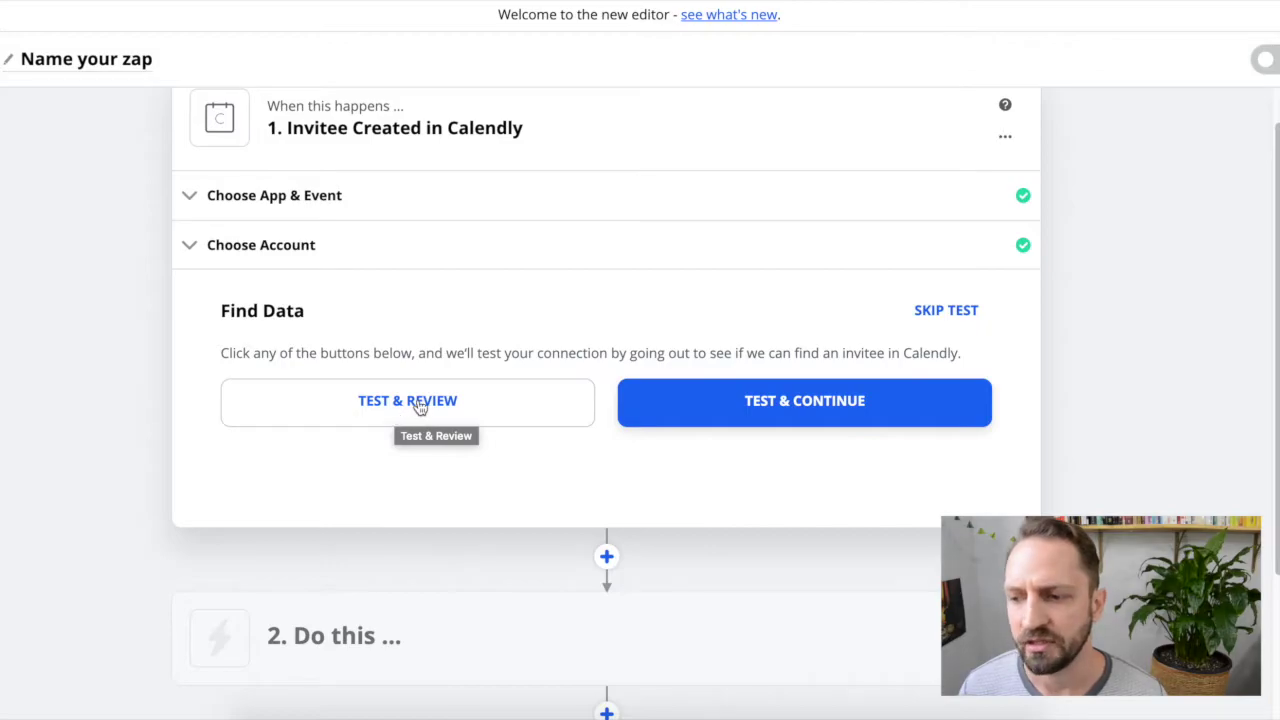
click(420, 405)
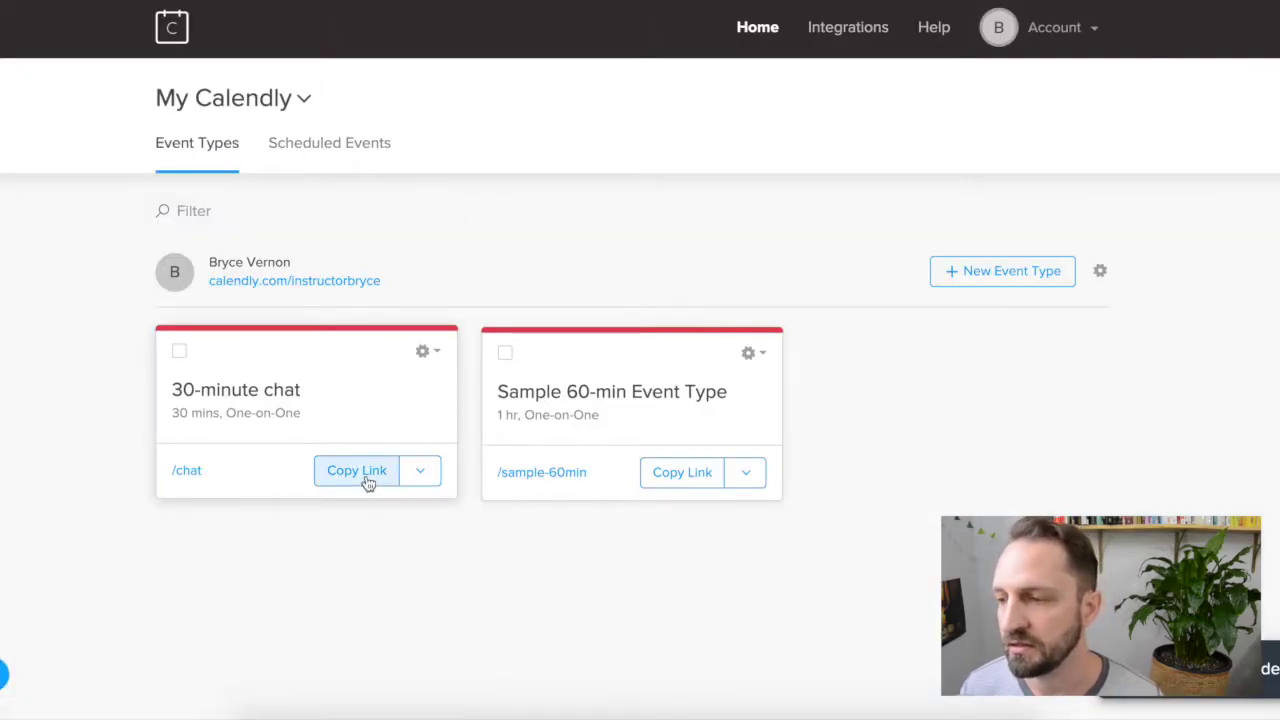
Step: Open the 30-minute chat booking link and pick January 21 at 10:00am
click(356, 470)
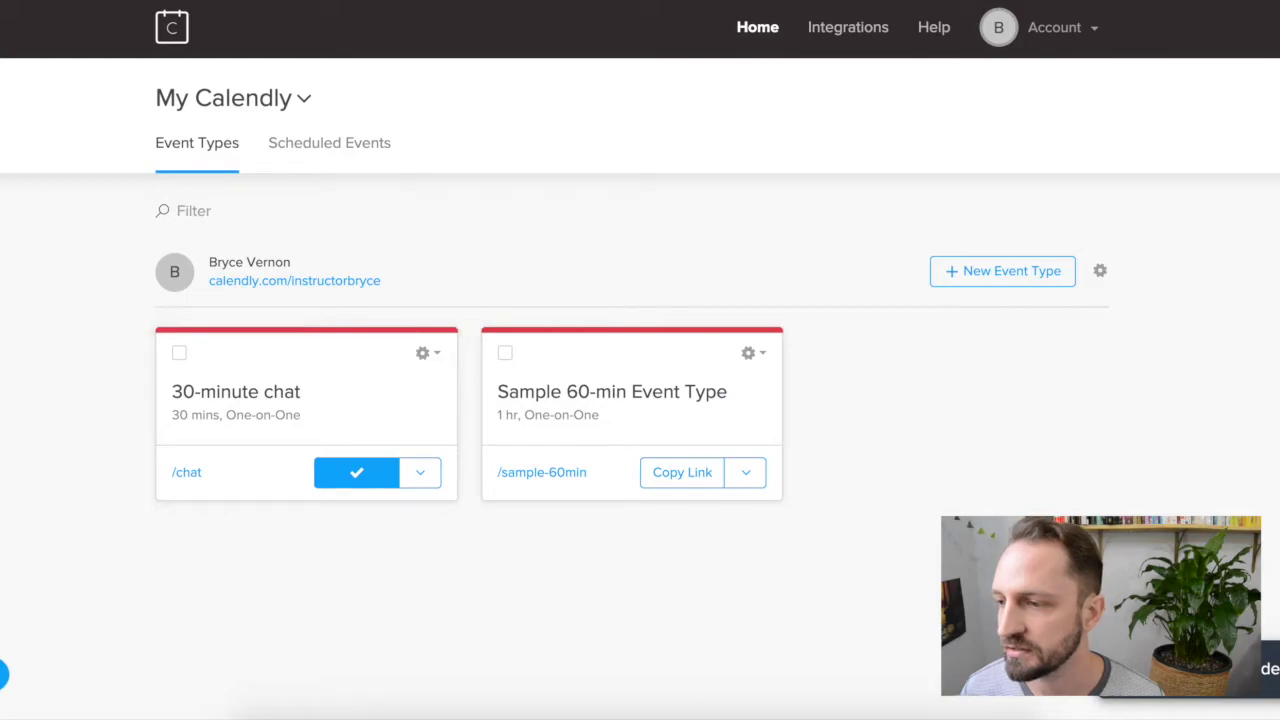
text(https://calendly.com/instructorbryce/chat)
key(Return)
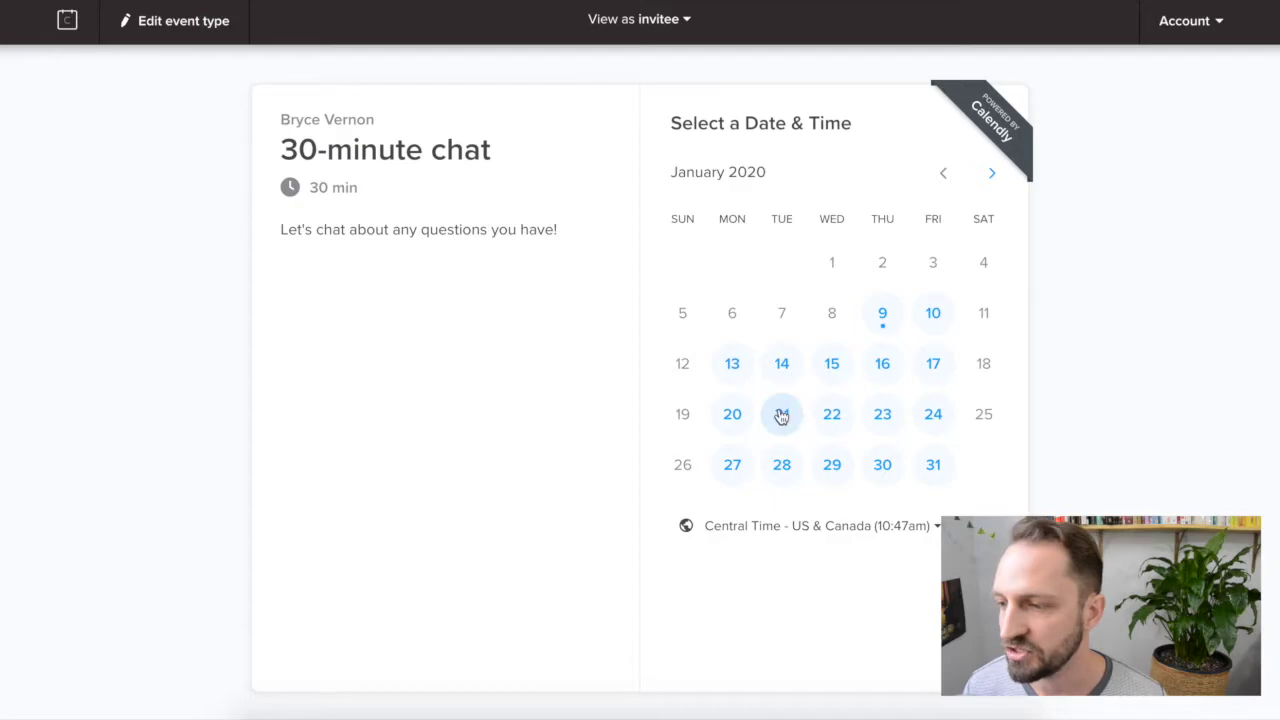
click(782, 416)
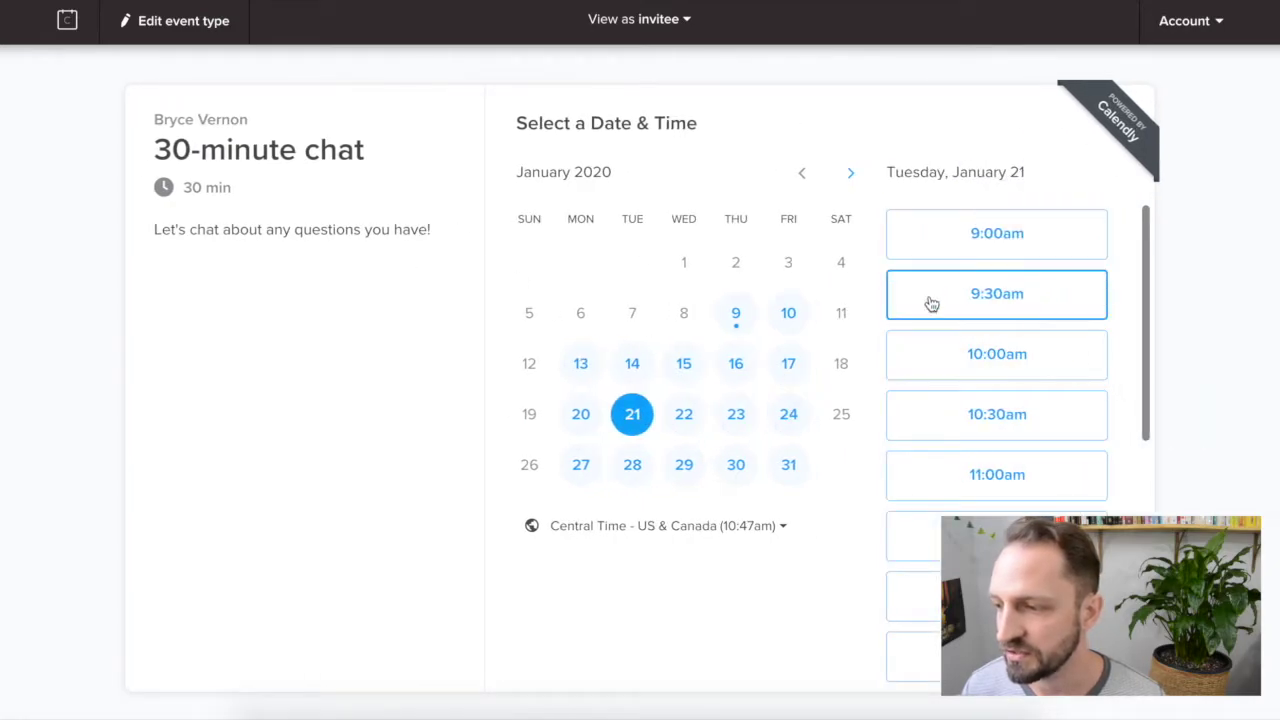
click(1044, 362)
click(1046, 350)
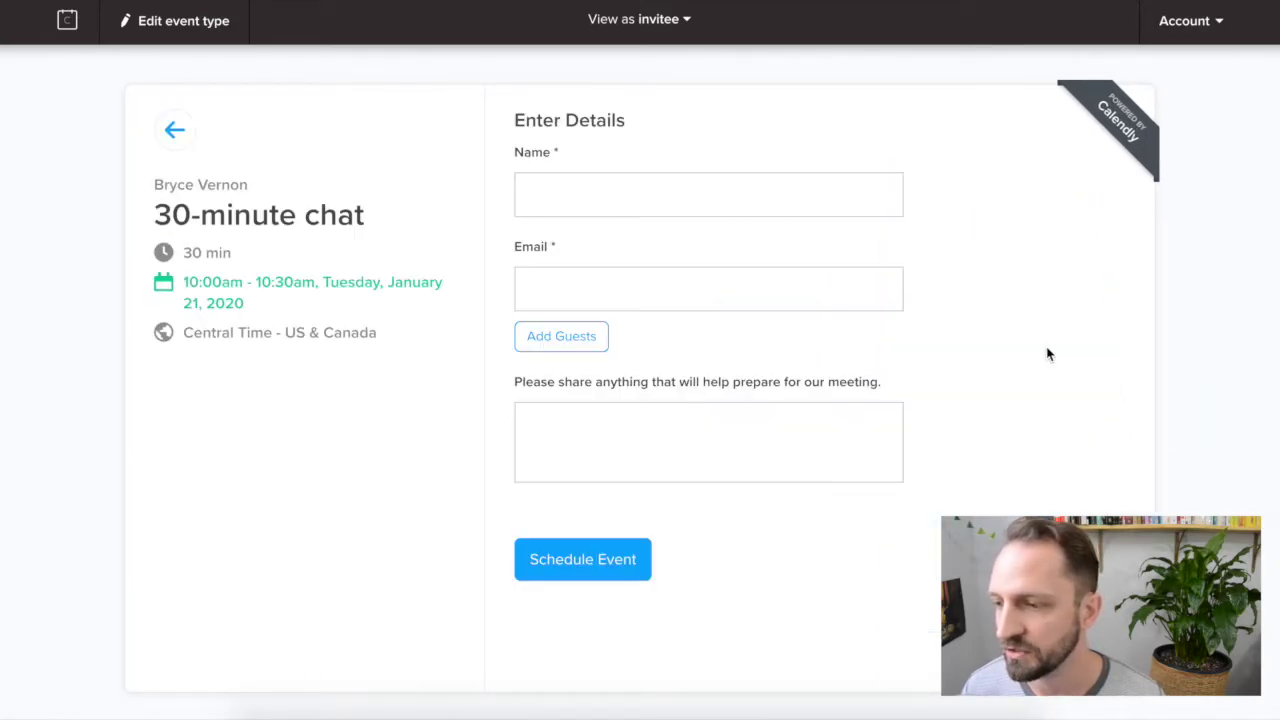
Step: Book it as 'Zapier Test' with a test e-mail and note 'Can't wait to meet!'
click(551, 188)
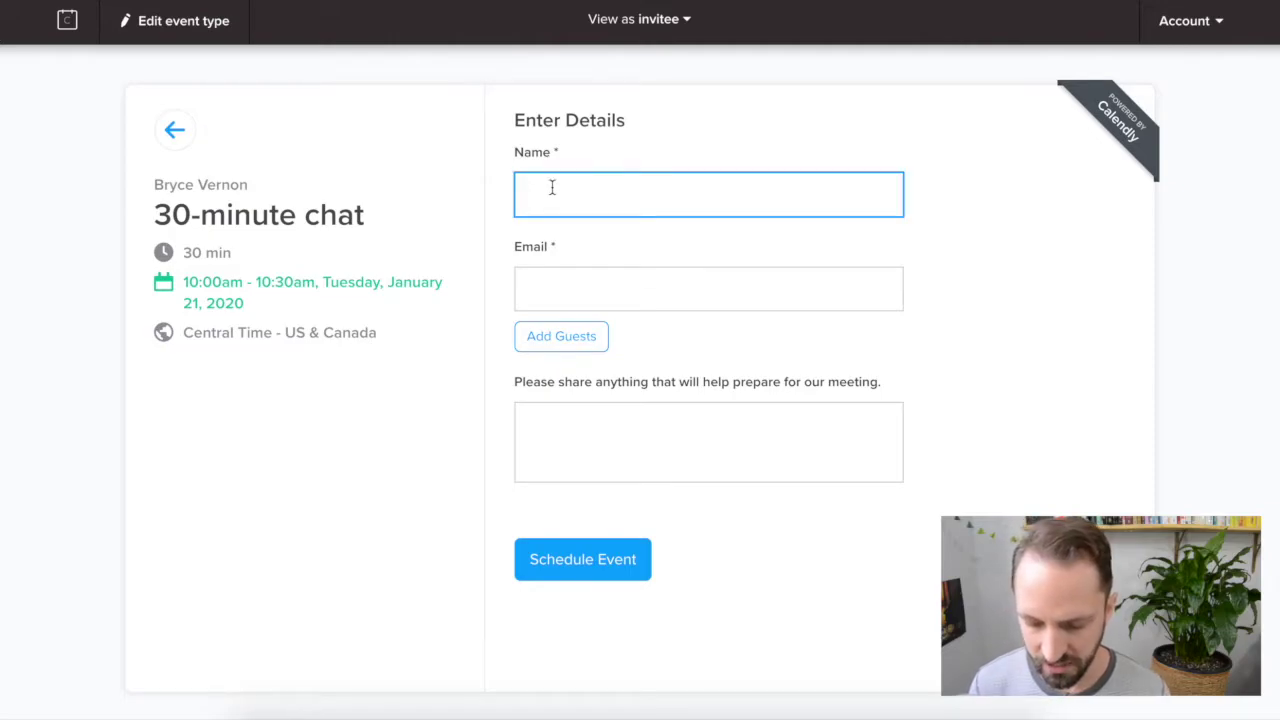
text(Zapier Test)
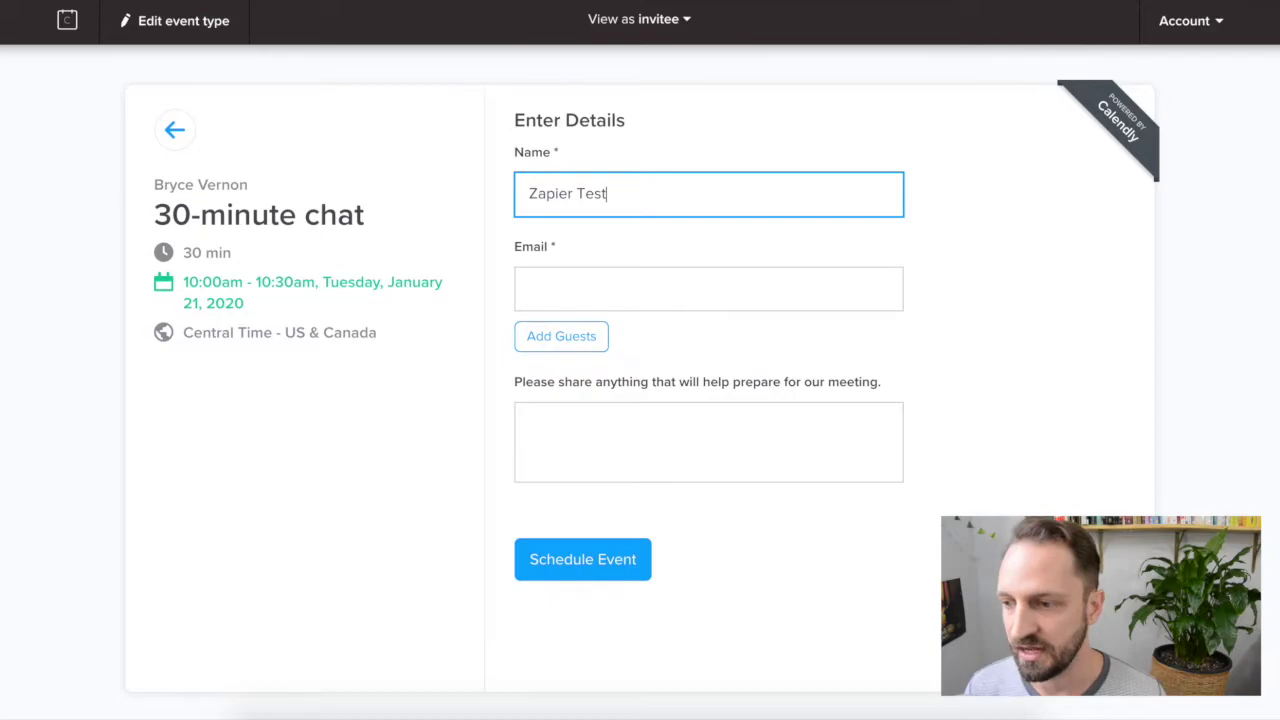
key(Tab)
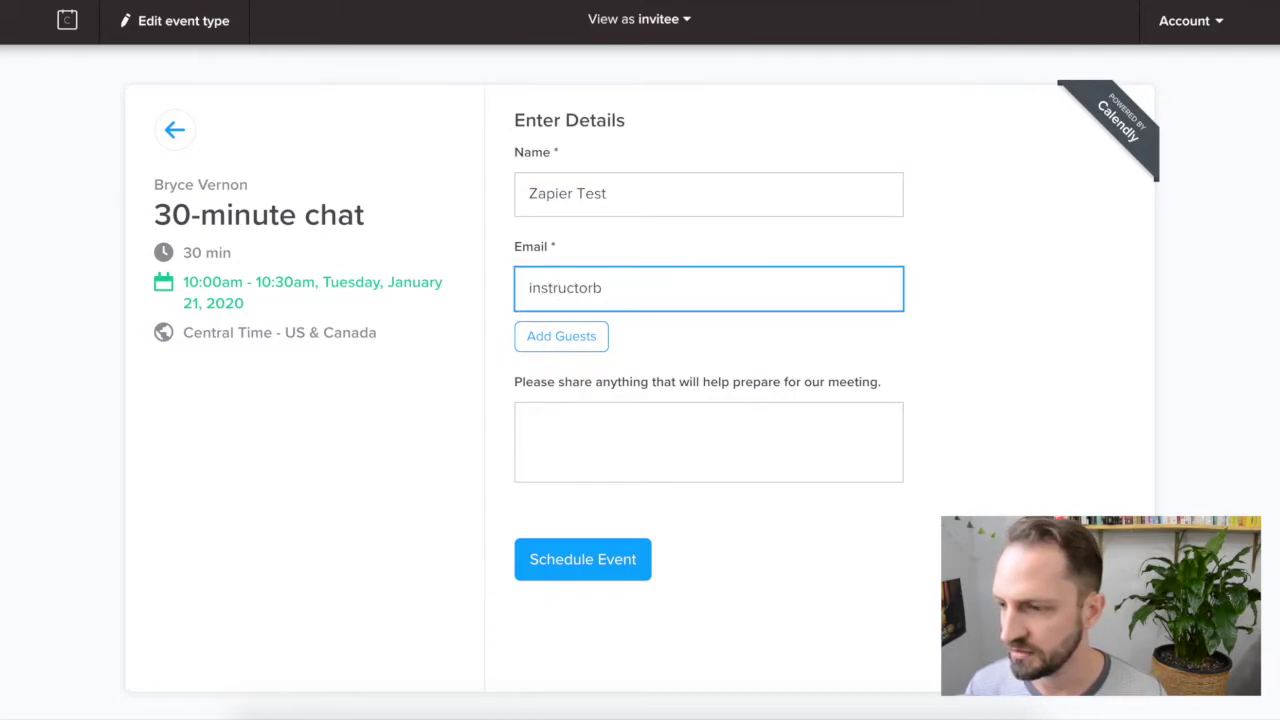
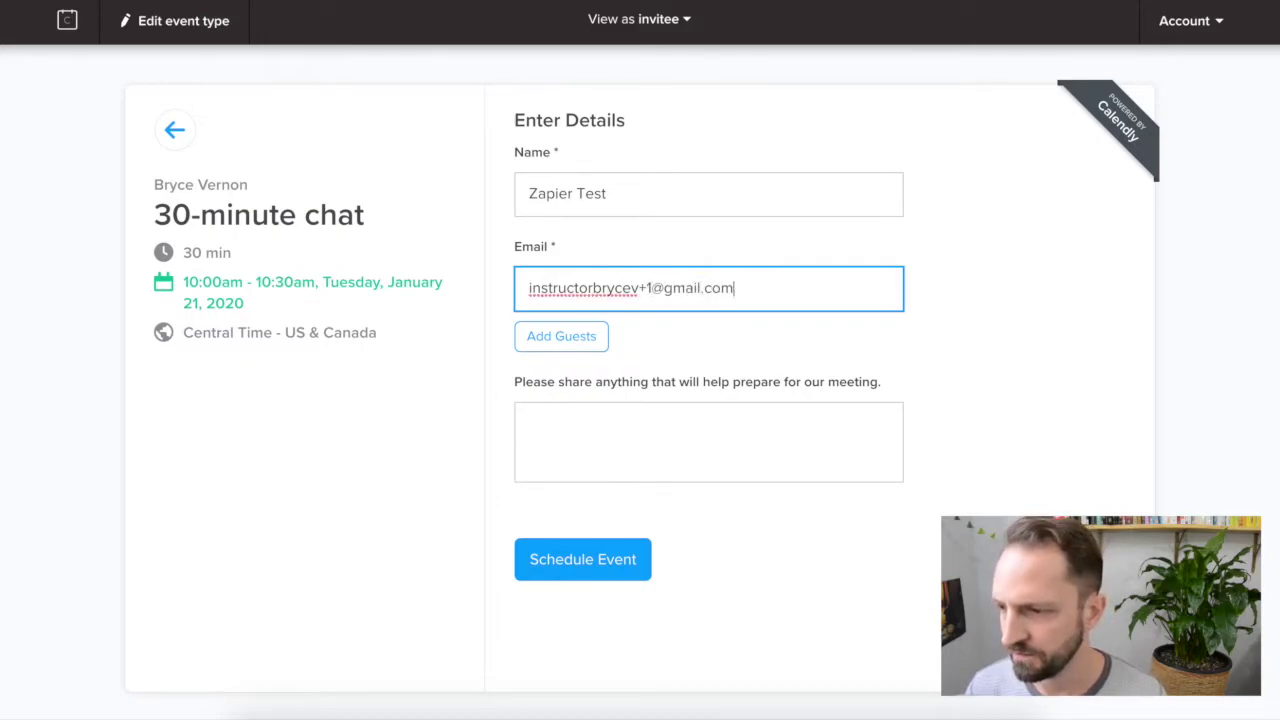
key(Tab)
key(Tab)
text(Can't wait to meet!)
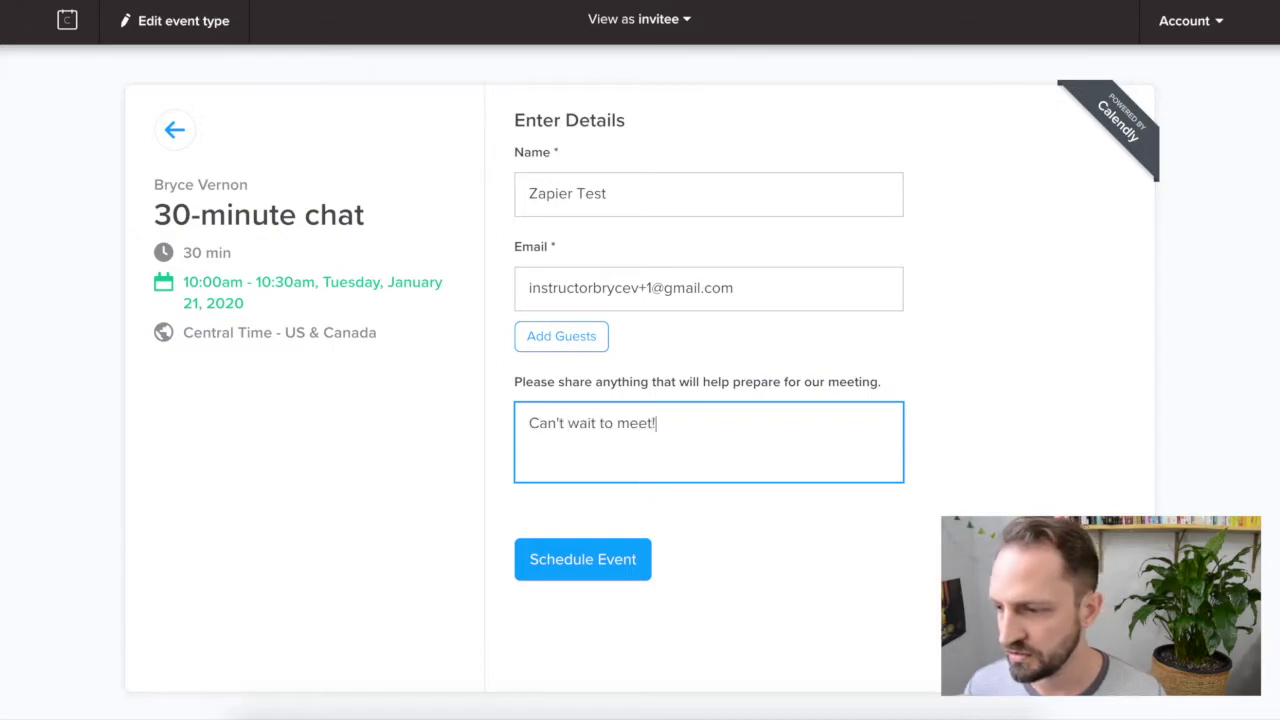
click(586, 558)
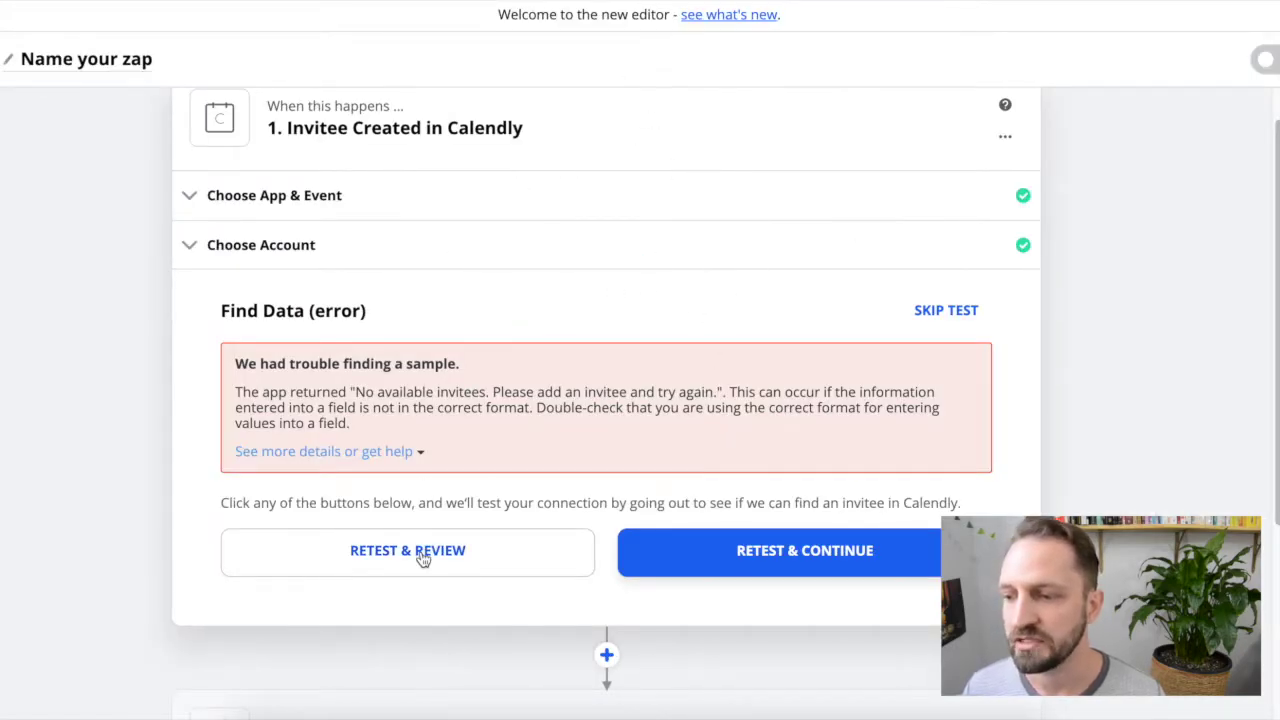
Step: Retest to pull the Invitee A sample, review its fields, and finish the trigger step
click(423, 557)
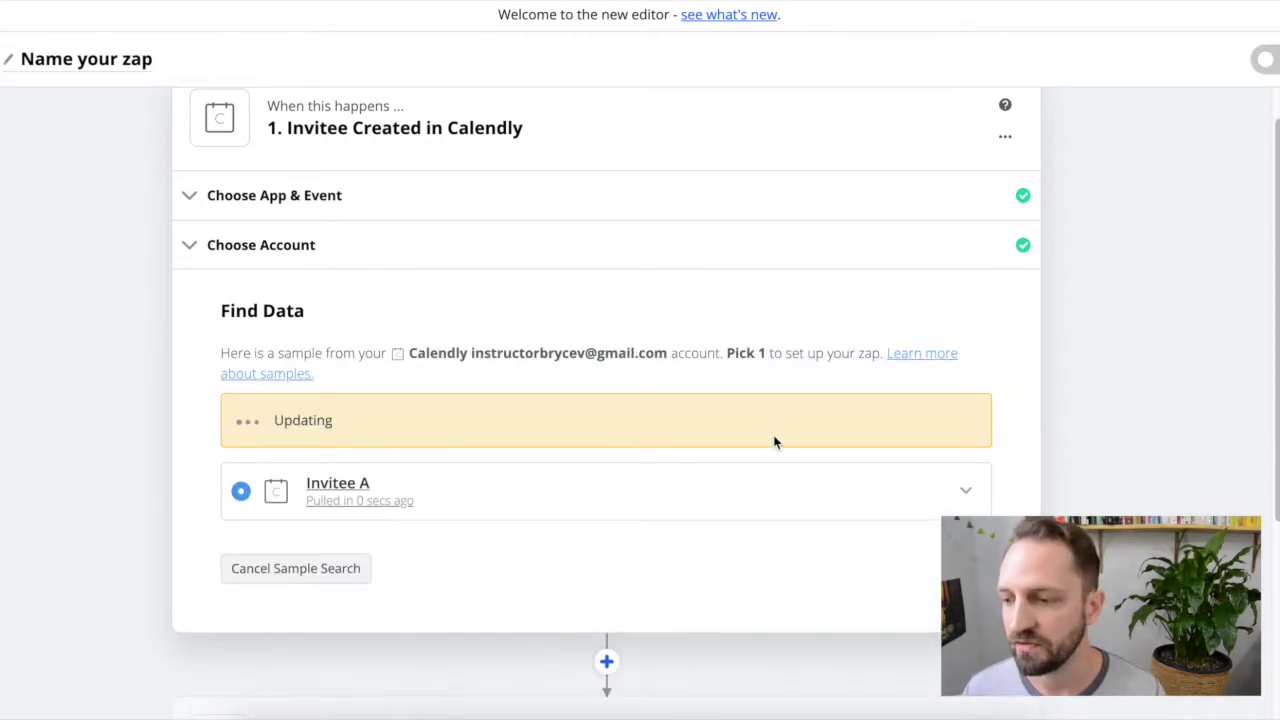
click(962, 292)
scroll(550, 488, down, 3)
scroll(538, 470, down, 3)
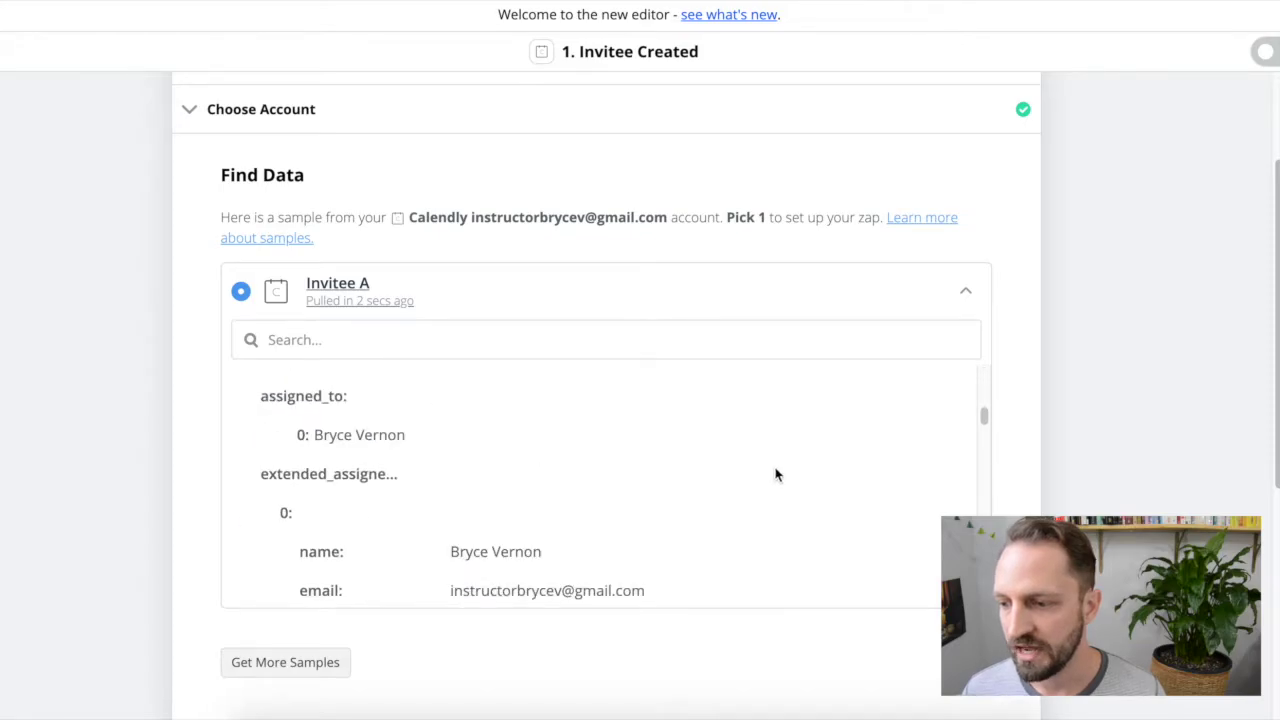
scroll(600, 470, down, 2)
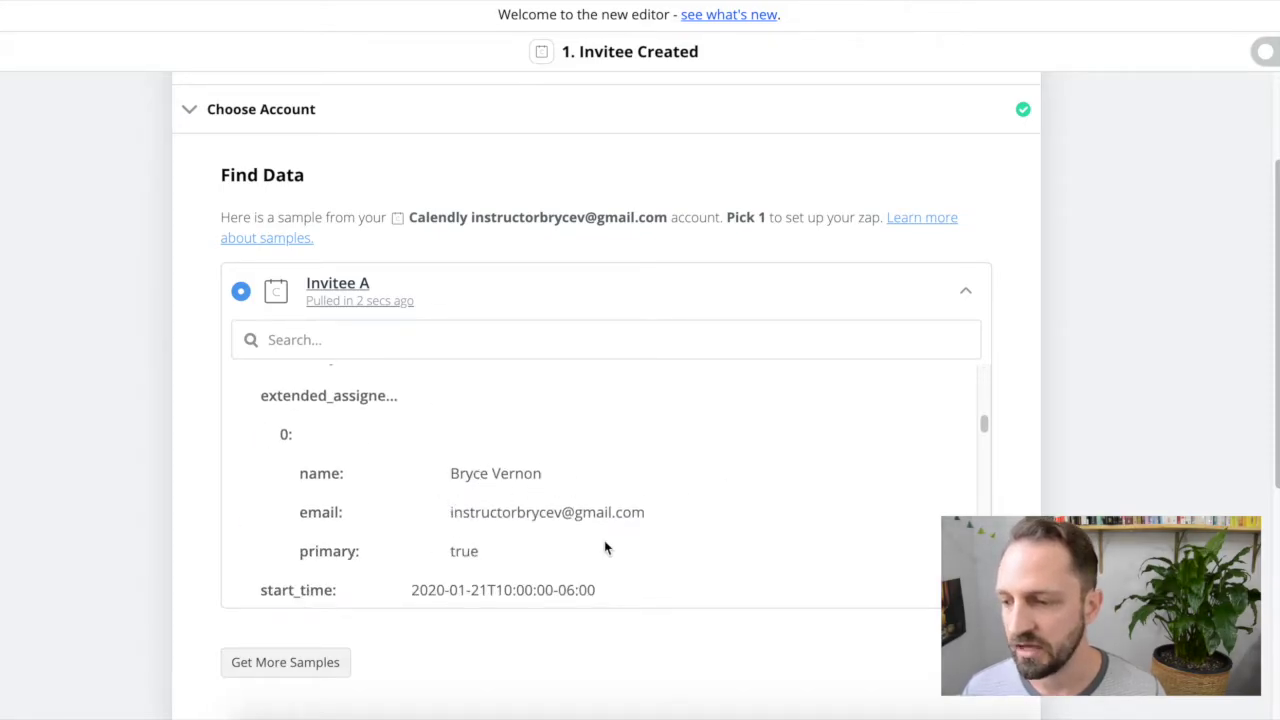
scroll(1100, 371, down, 3)
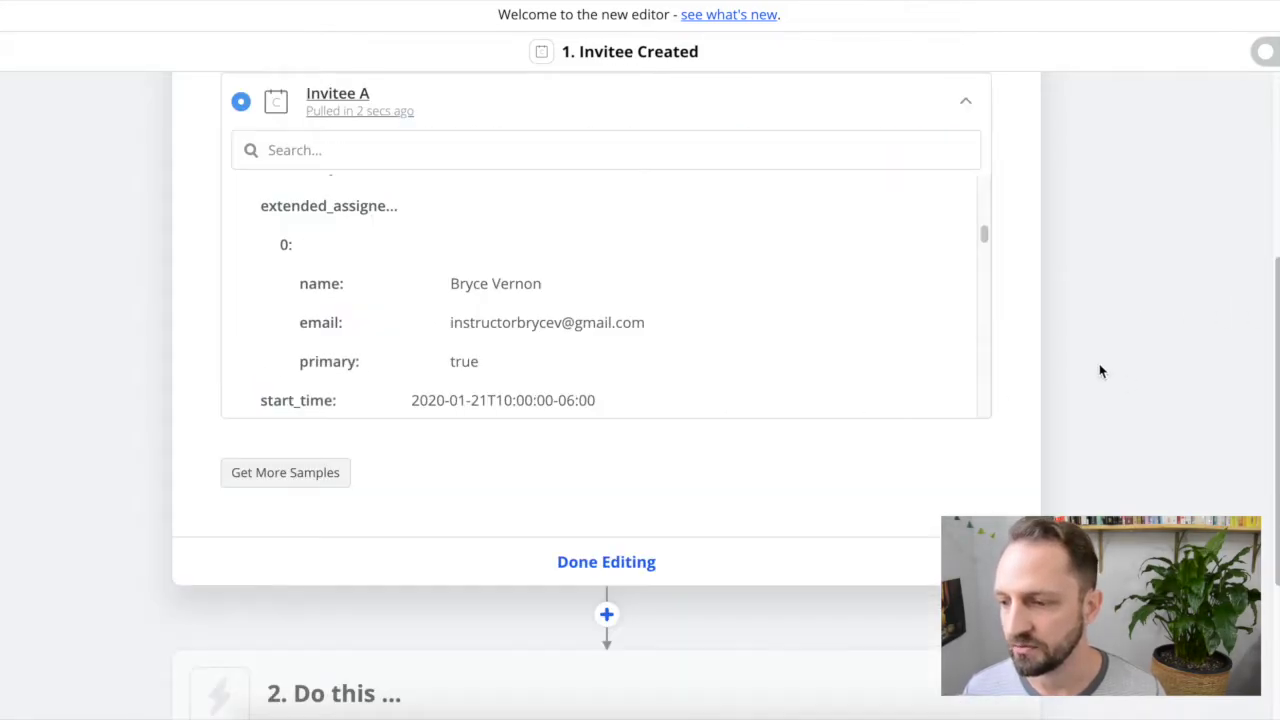
click(614, 567)
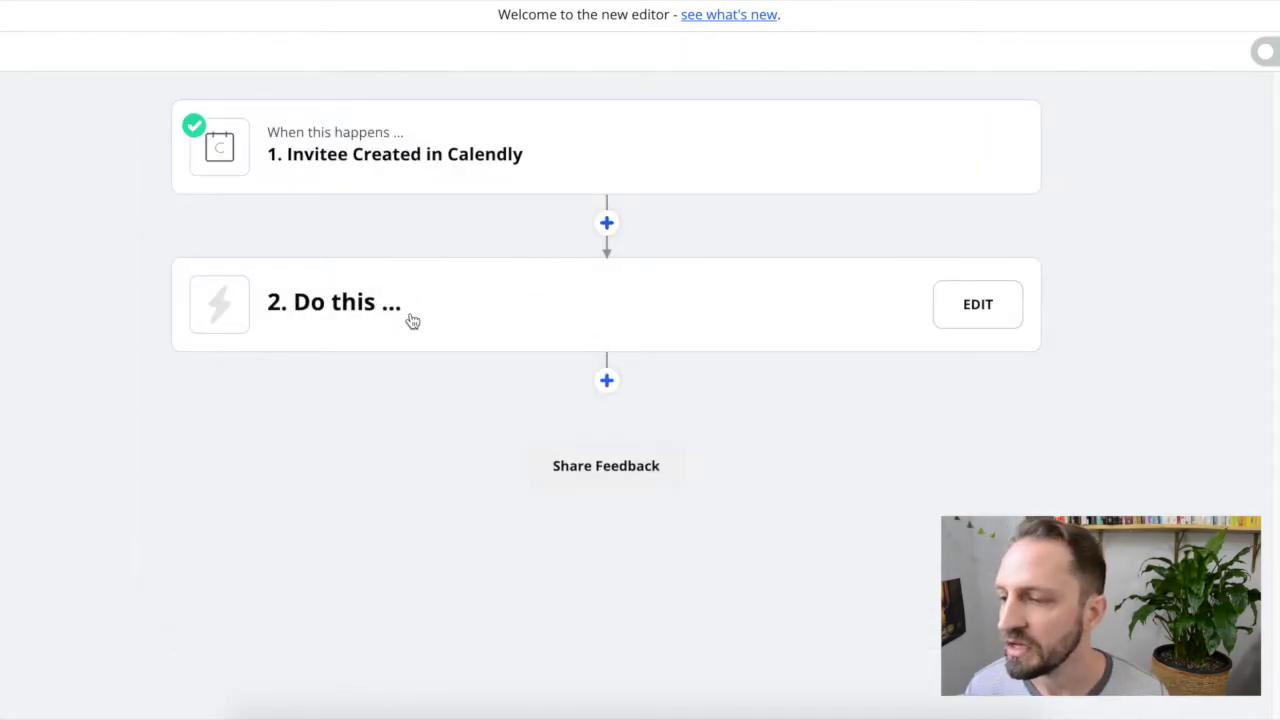
Step: Make the second step Zoom's Create Meeting action
click(481, 324)
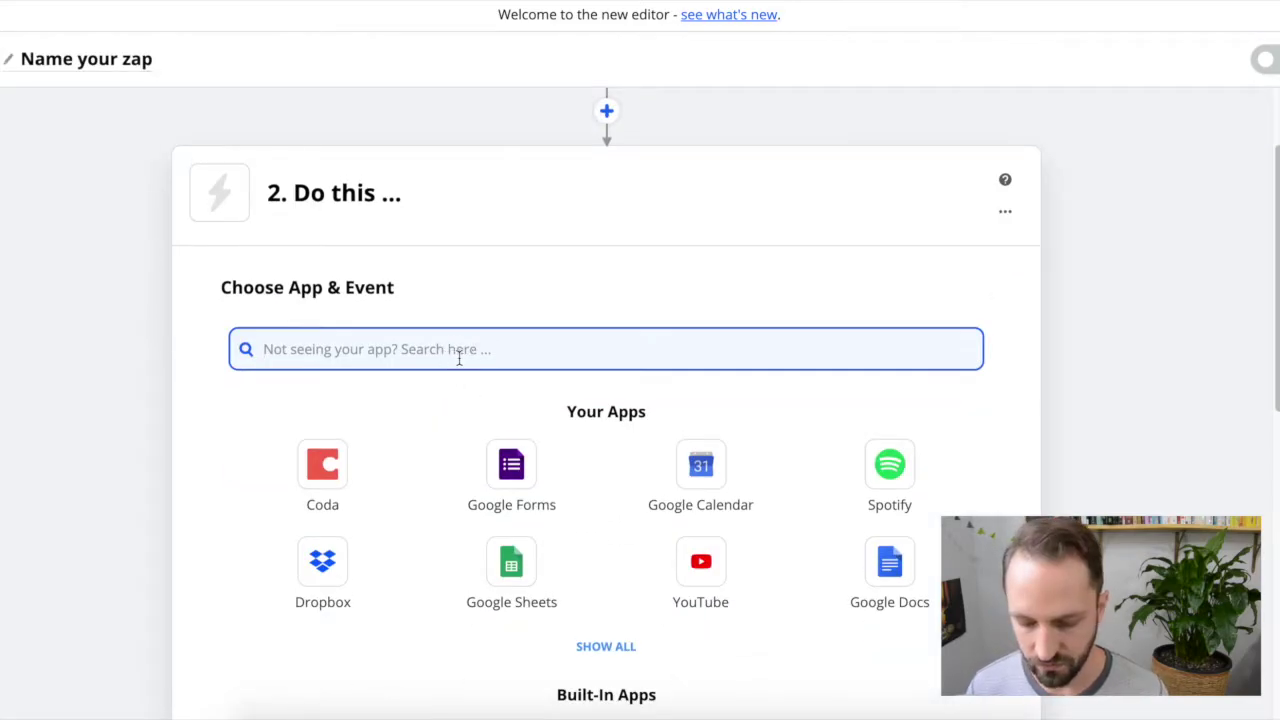
text(zoom)
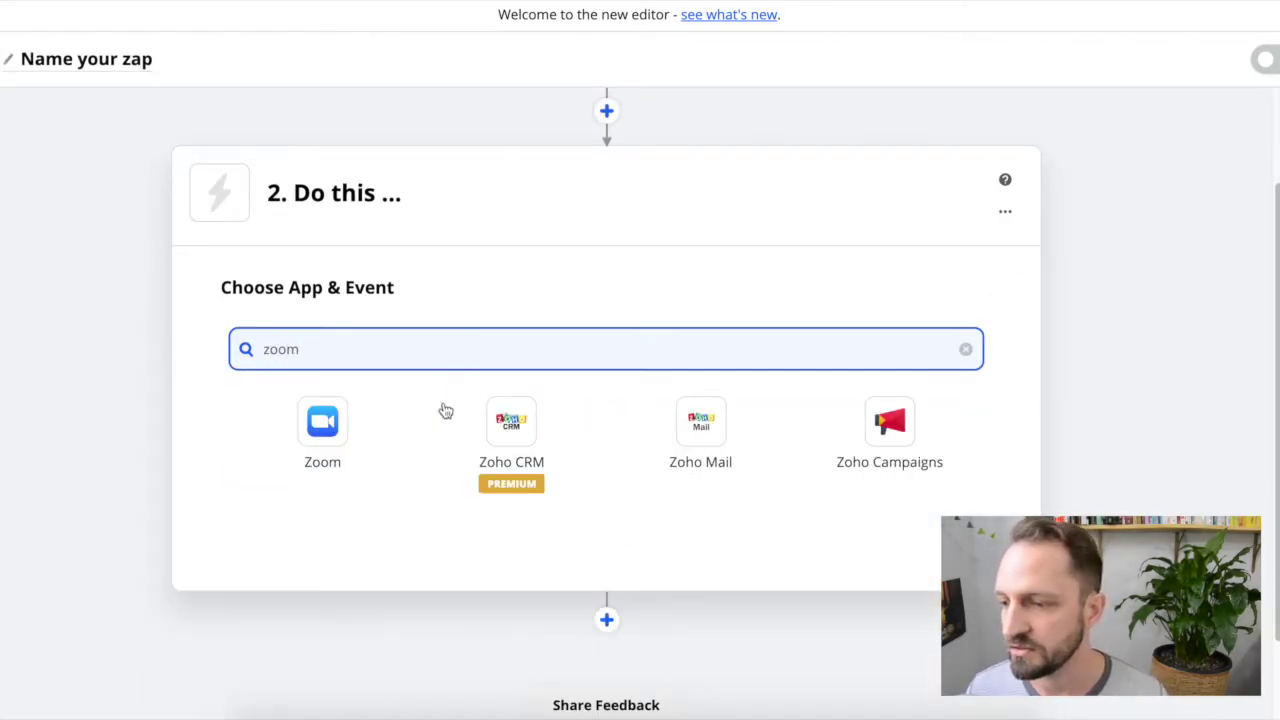
click(355, 425)
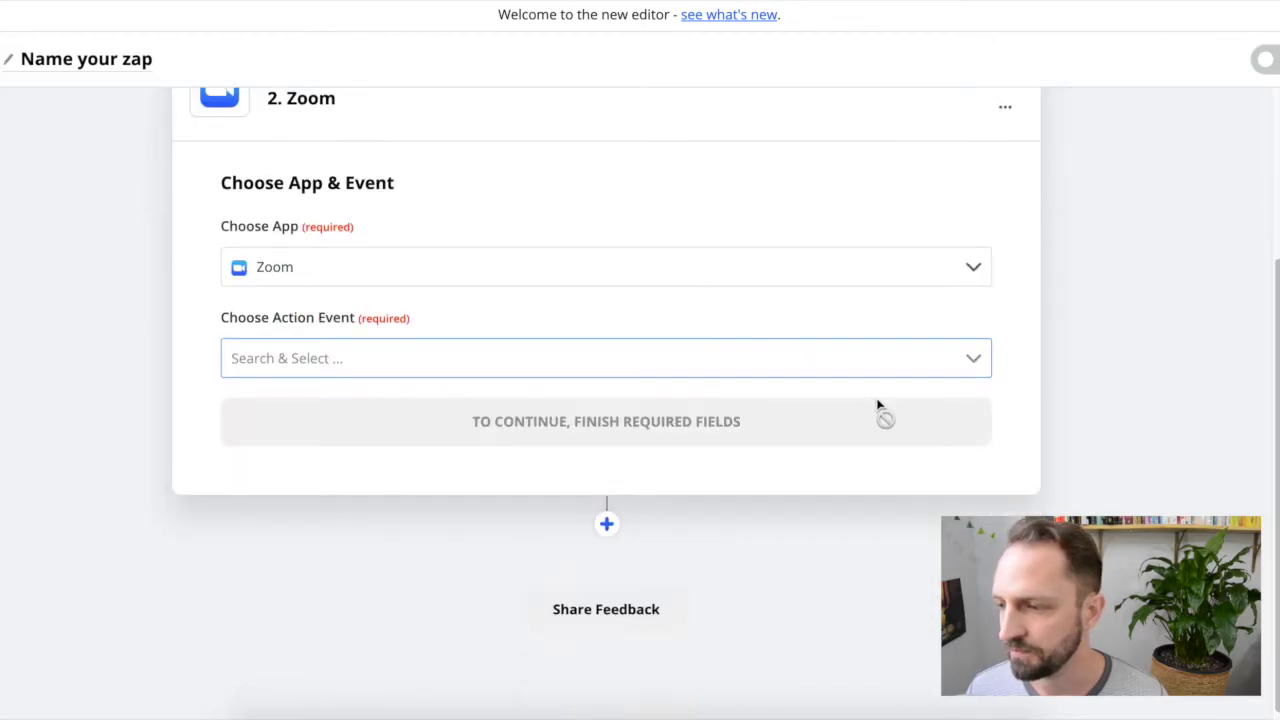
click(970, 370)
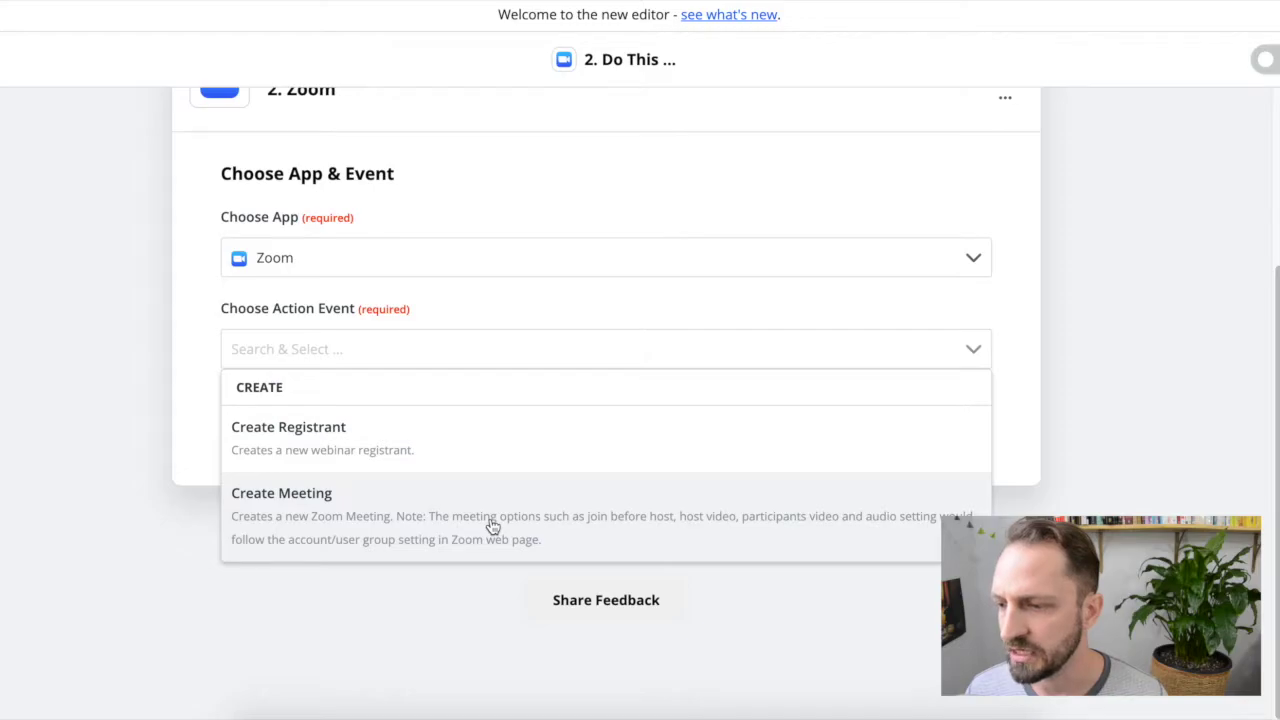
click(493, 527)
click(627, 409)
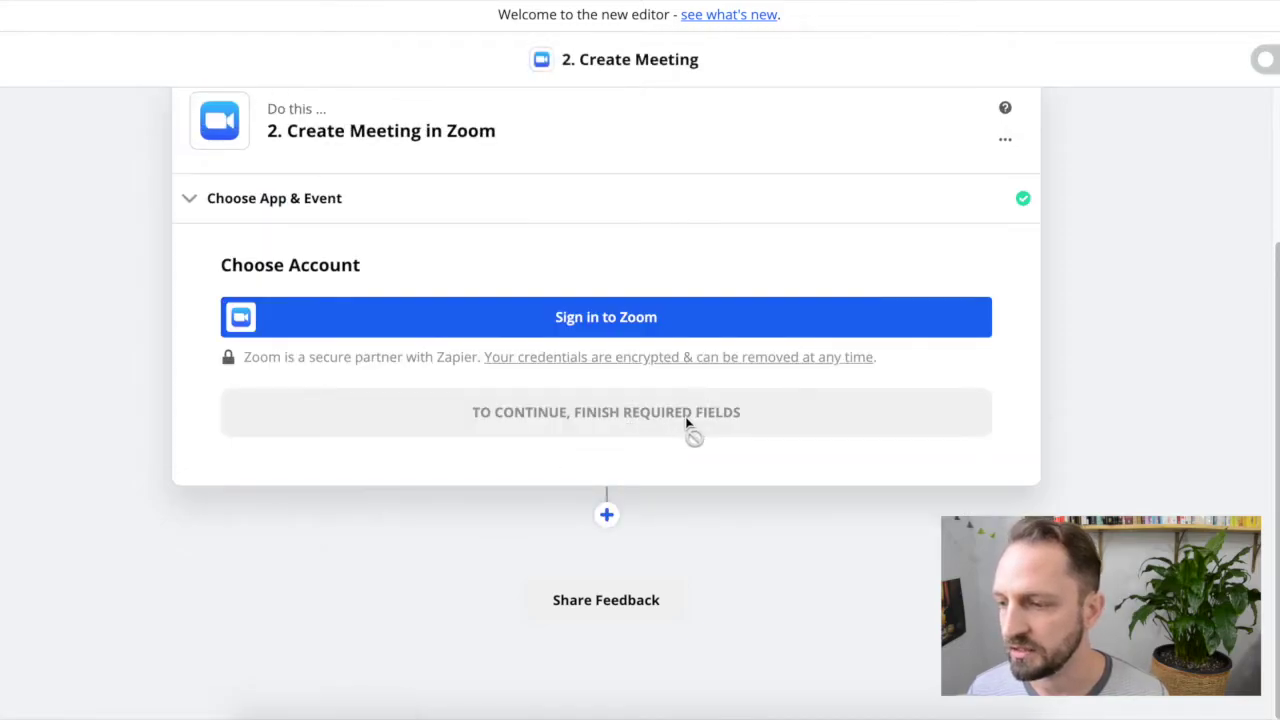
Step: Connect and authorize the Zoom account for Zapier
click(600, 318)
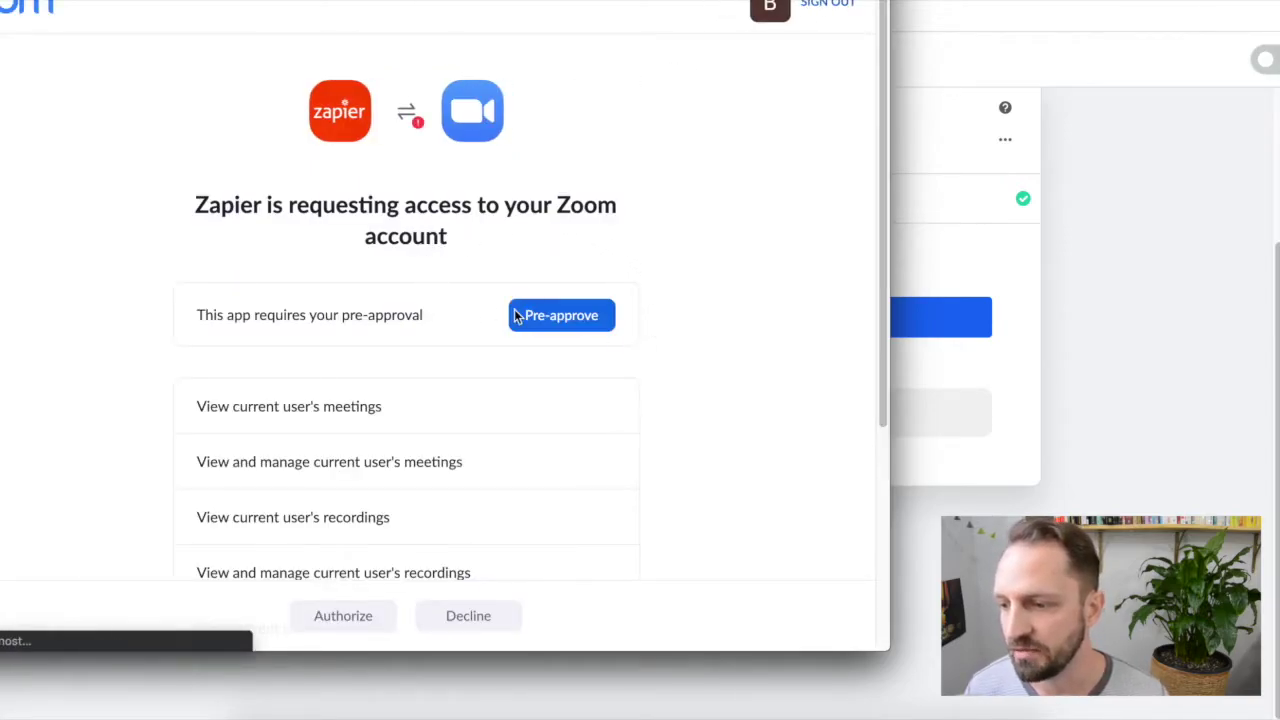
click(561, 300)
scroll(289, 311, down, 3)
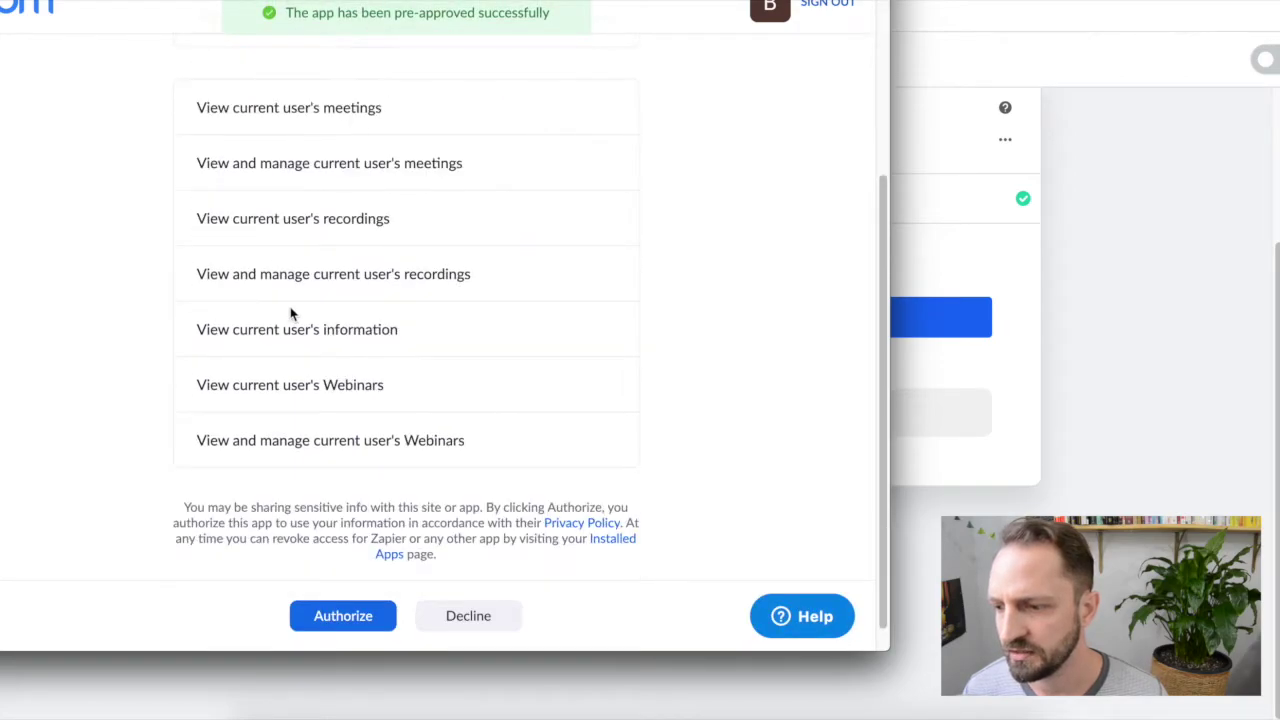
click(340, 616)
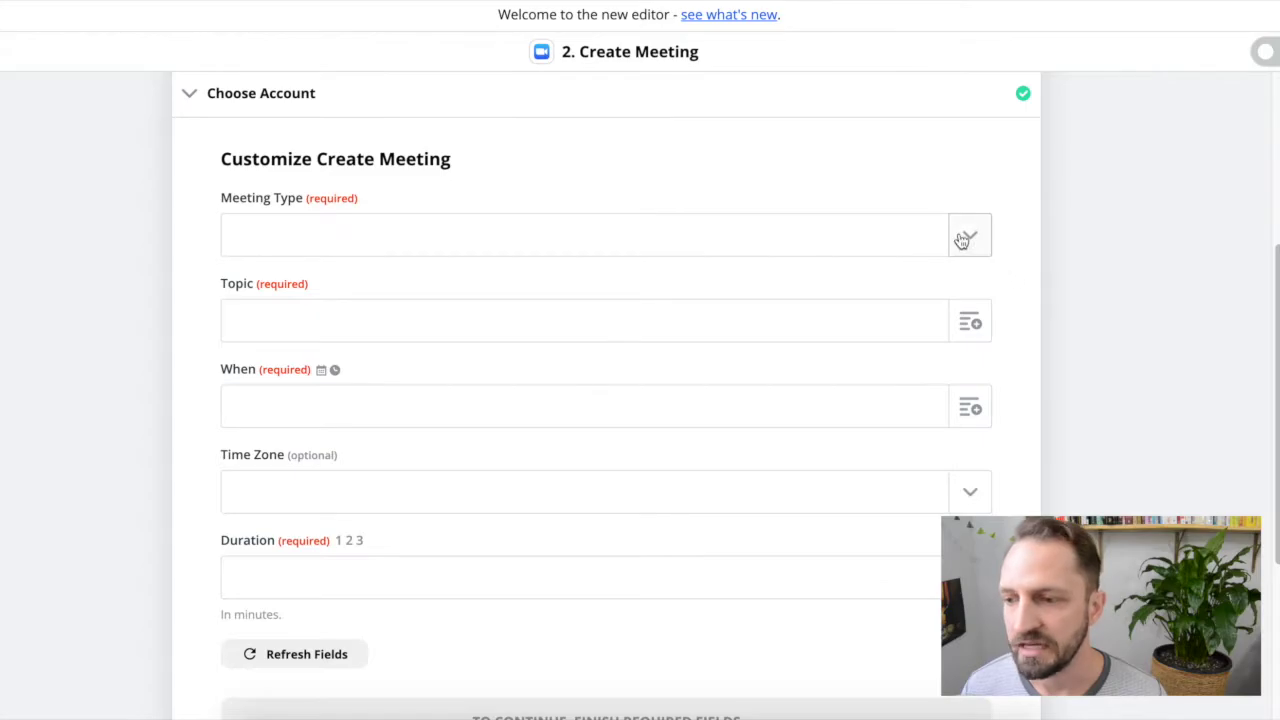
Step: Set the meeting type to Meeting and map EventType Name to the topic
click(970, 237)
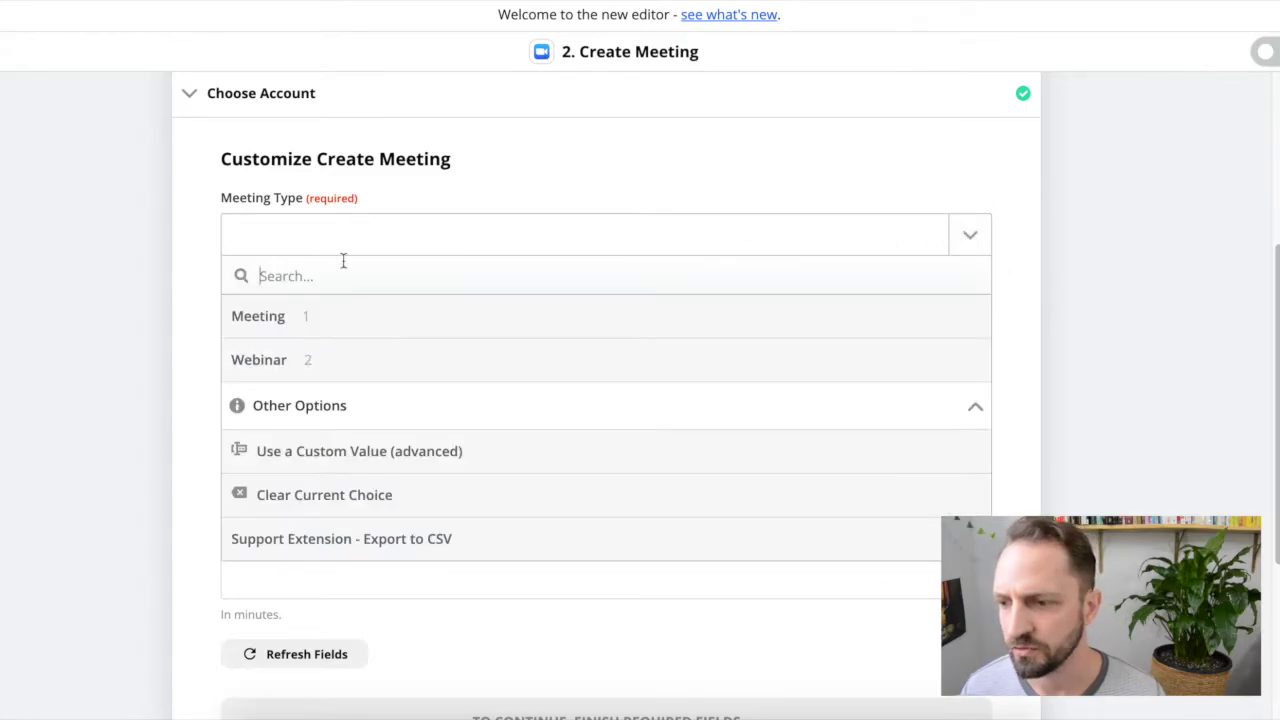
click(364, 328)
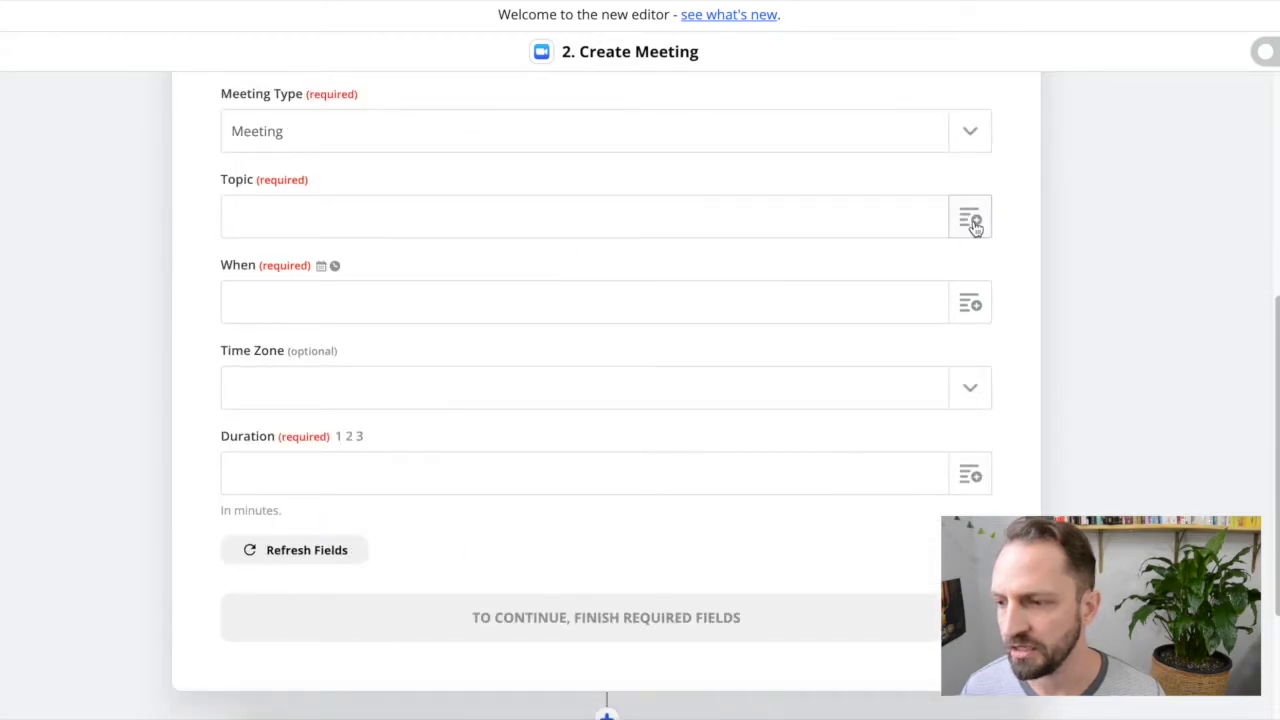
click(972, 221)
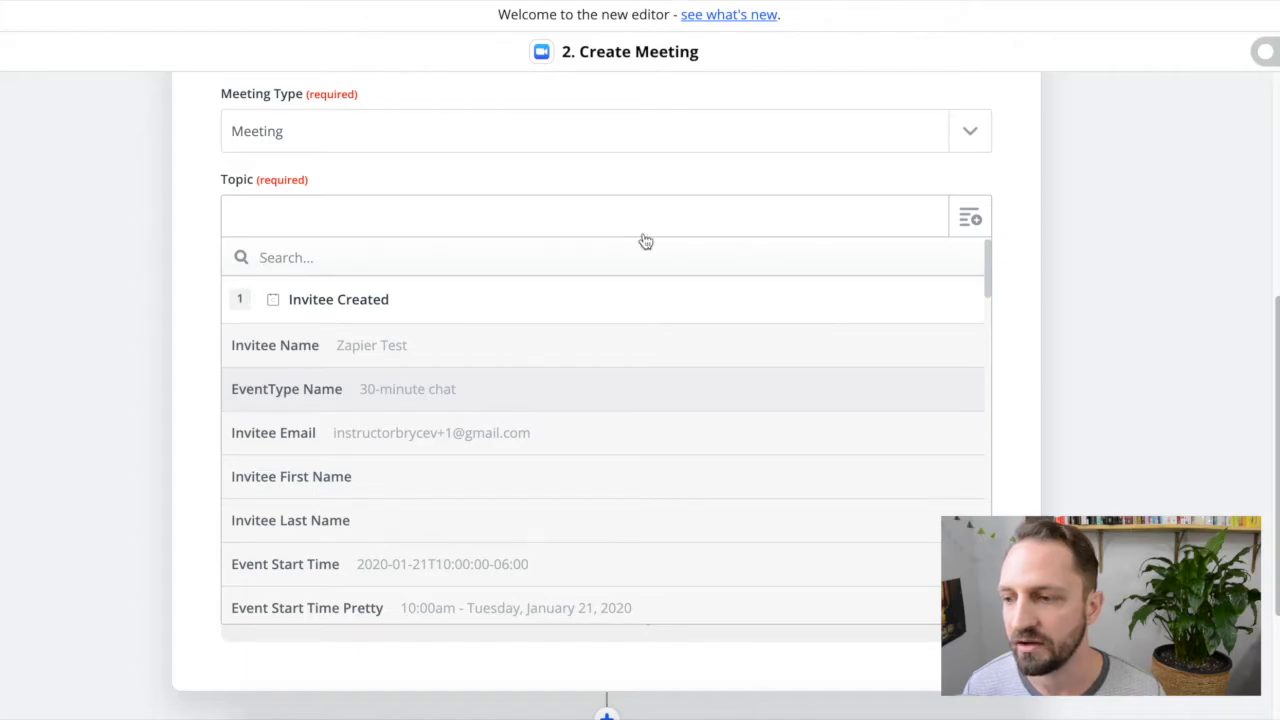
click(528, 389)
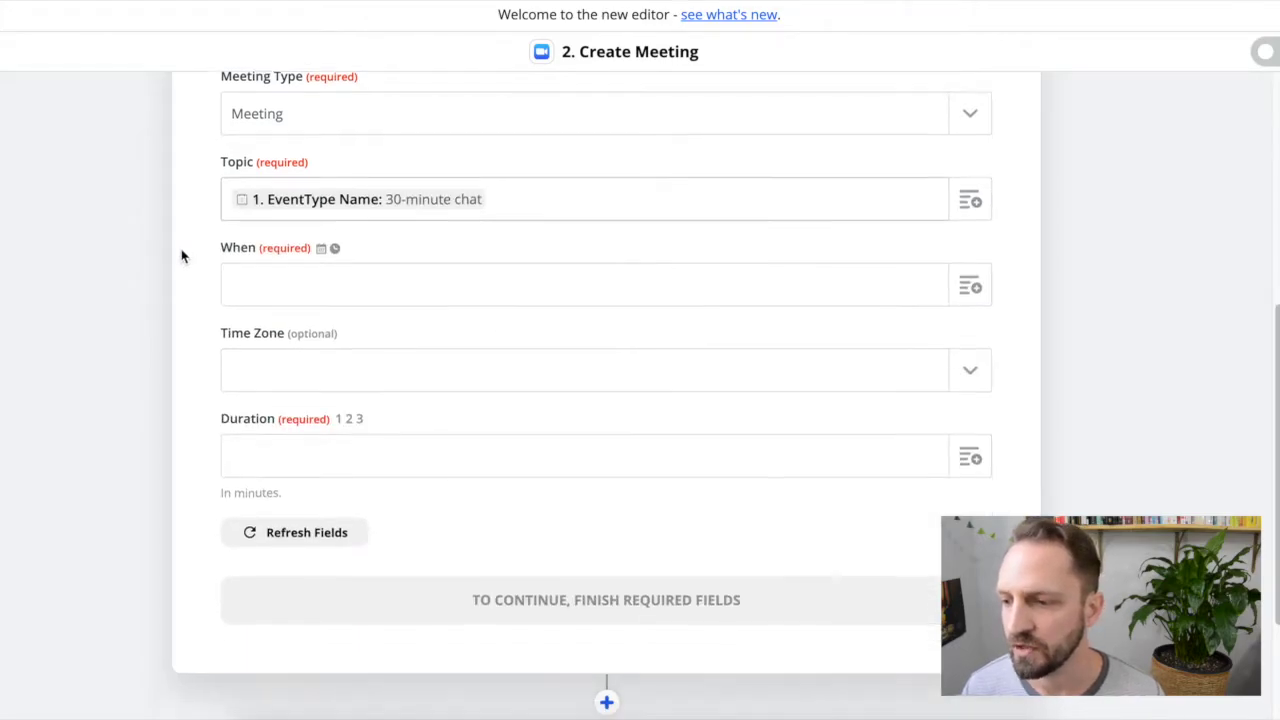
Step: Map Event Start Time to When and EventType Duration (30) to Duration
click(970, 287)
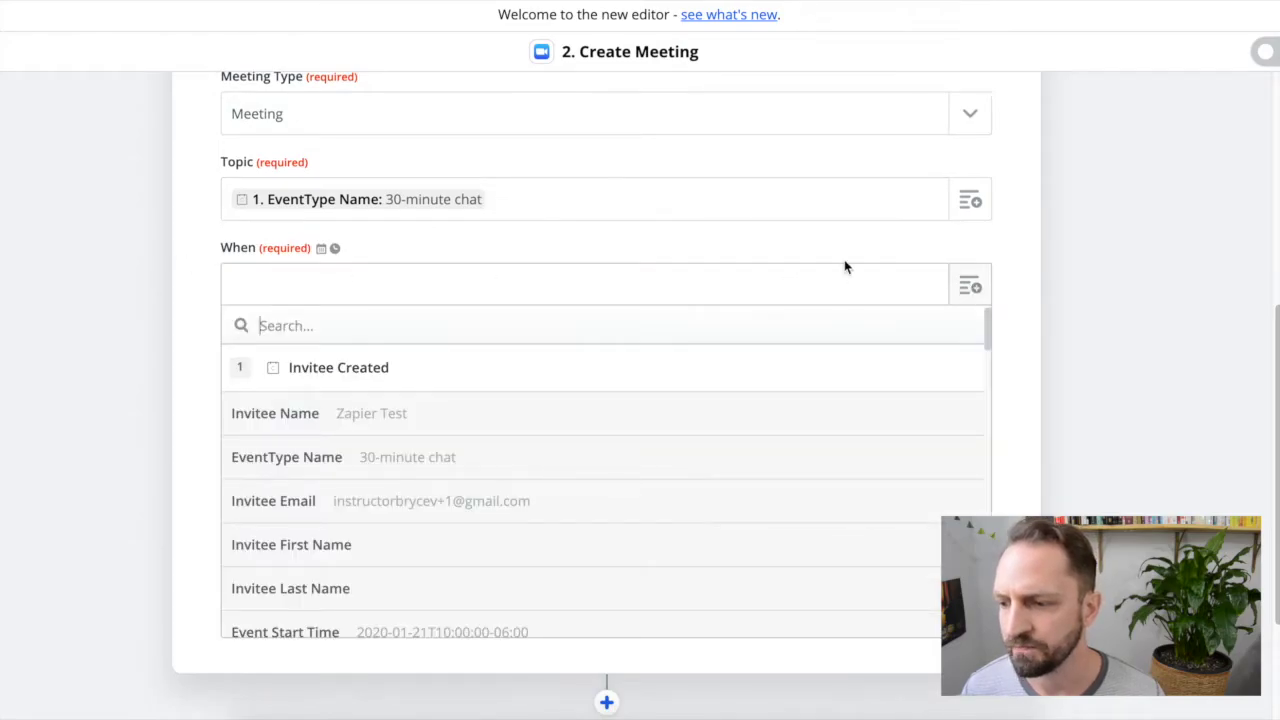
scroll(471, 441, down, 3)
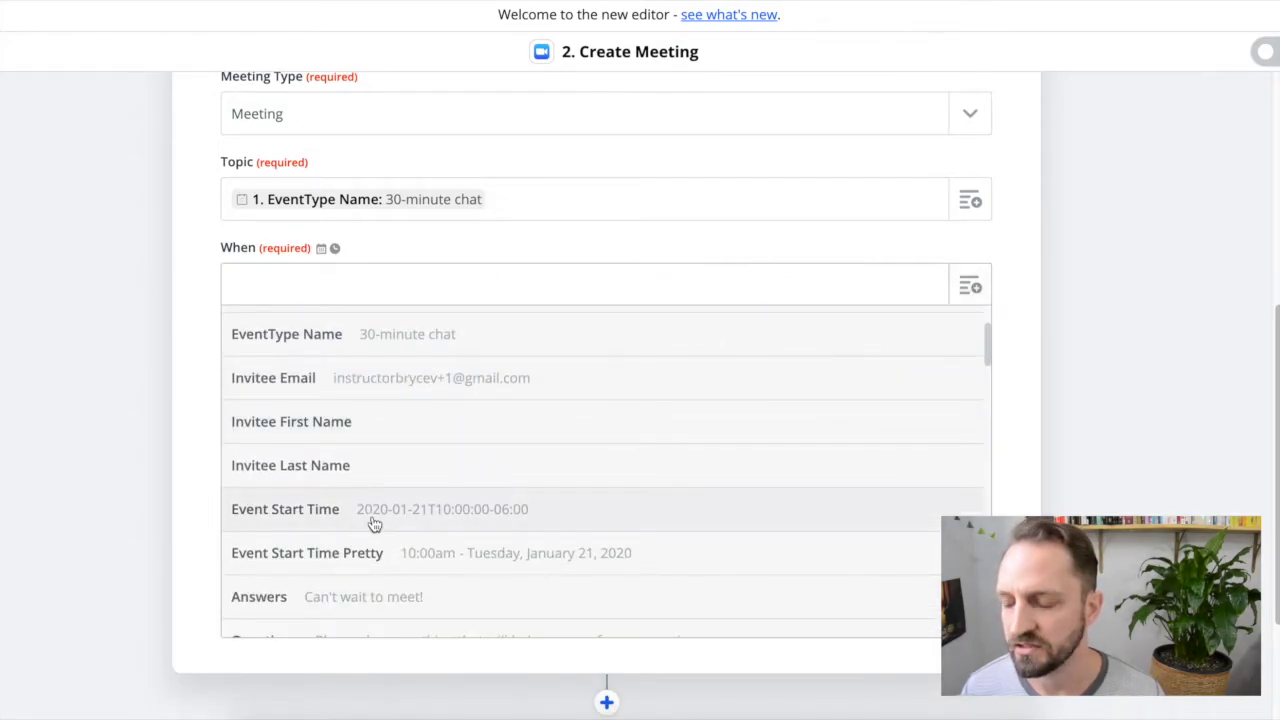
click(556, 509)
scroll(134, 314, down, 2)
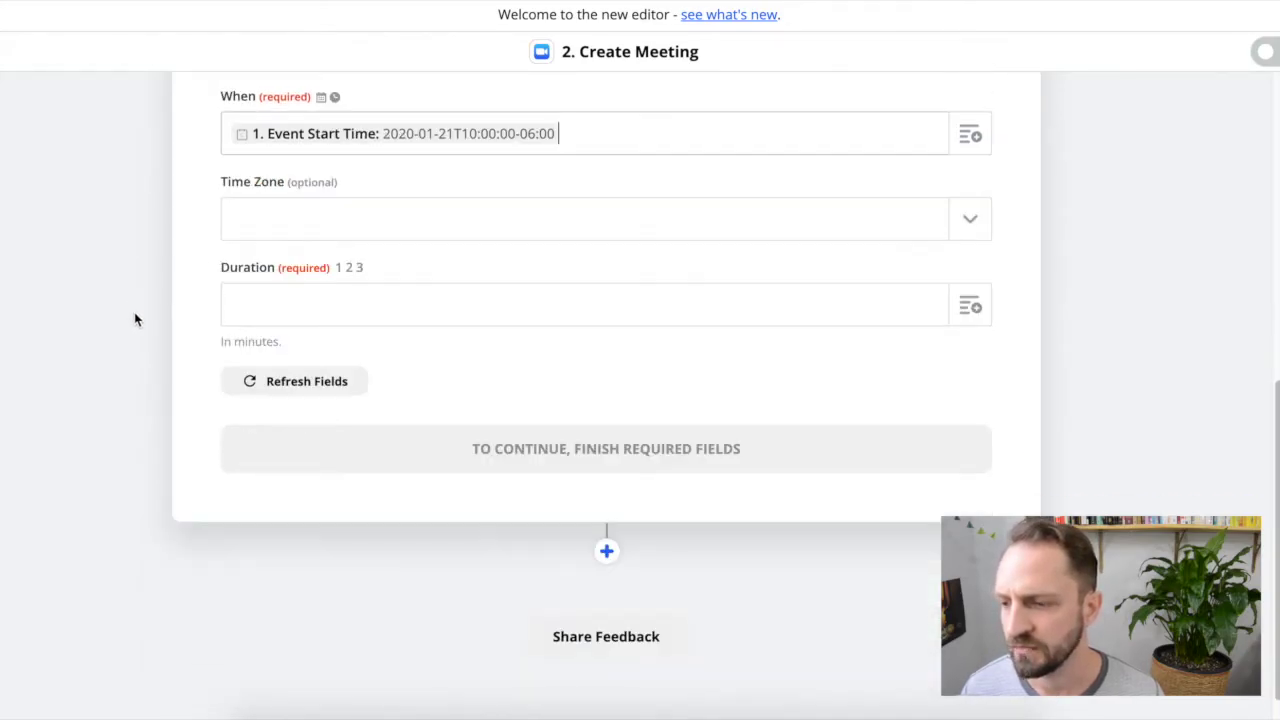
click(476, 295)
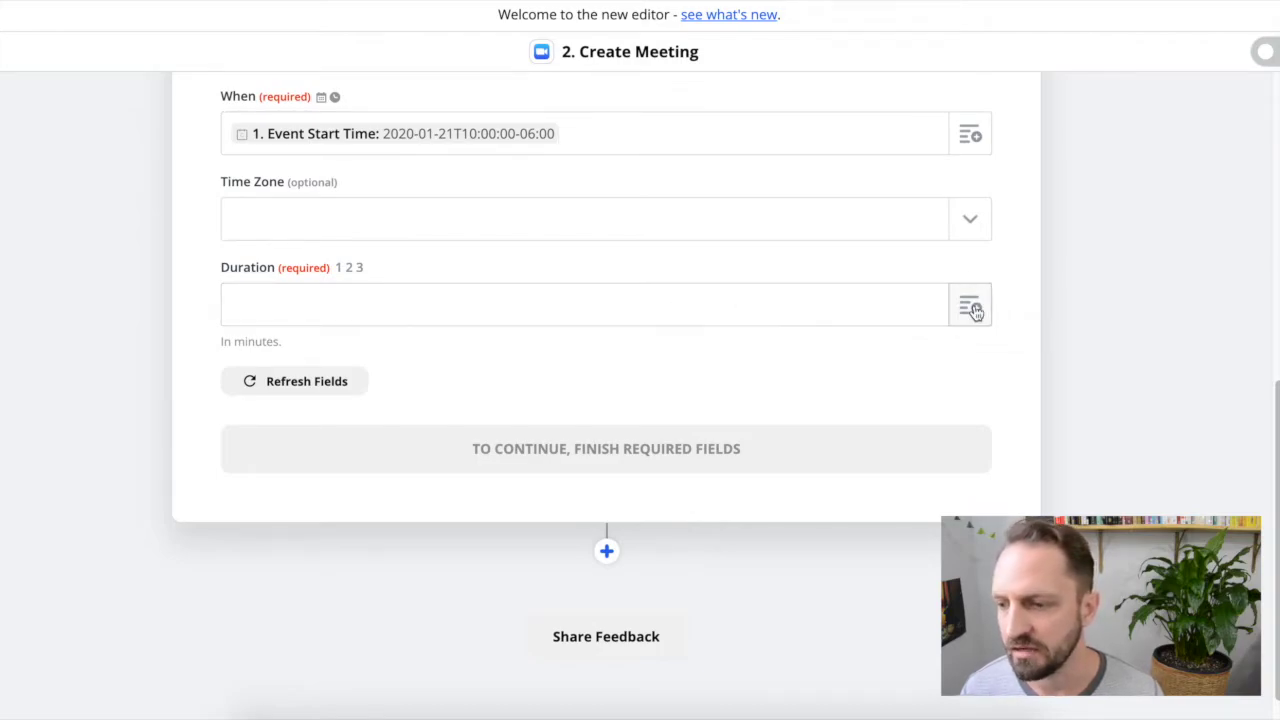
click(975, 309)
scroll(491, 391, down, 3)
scroll(491, 391, down, 5)
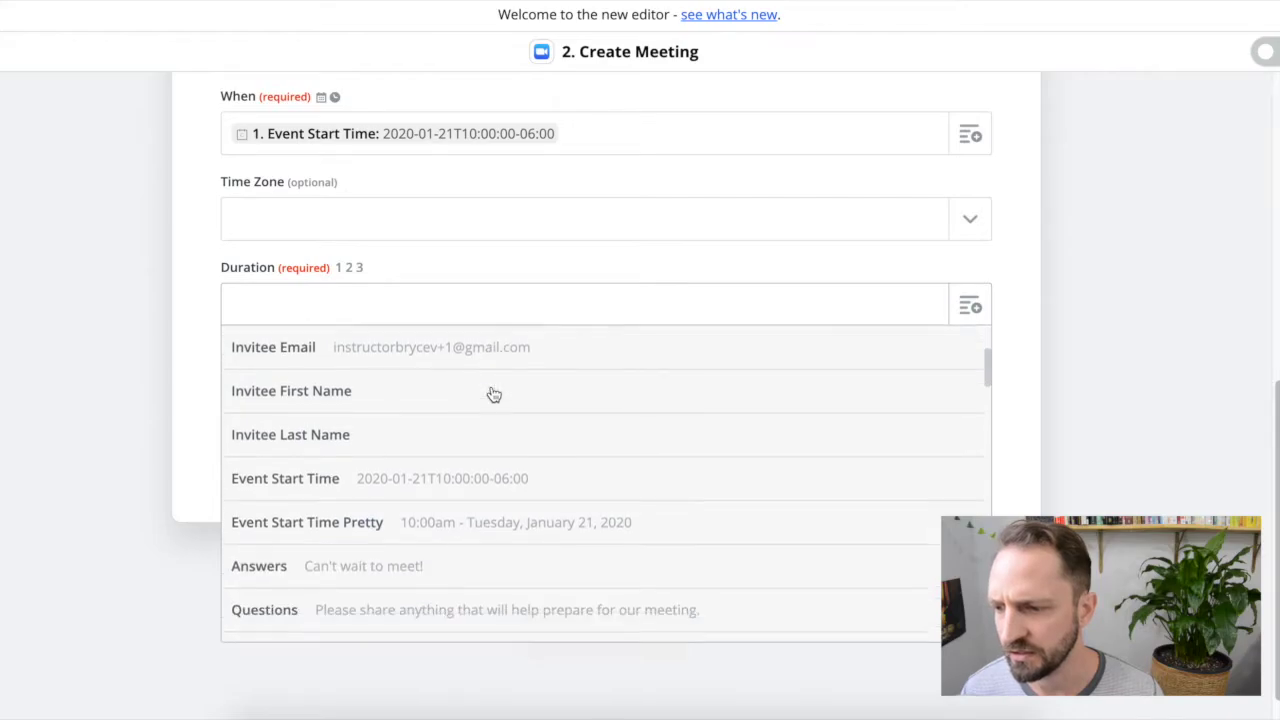
scroll(562, 396, down, 3)
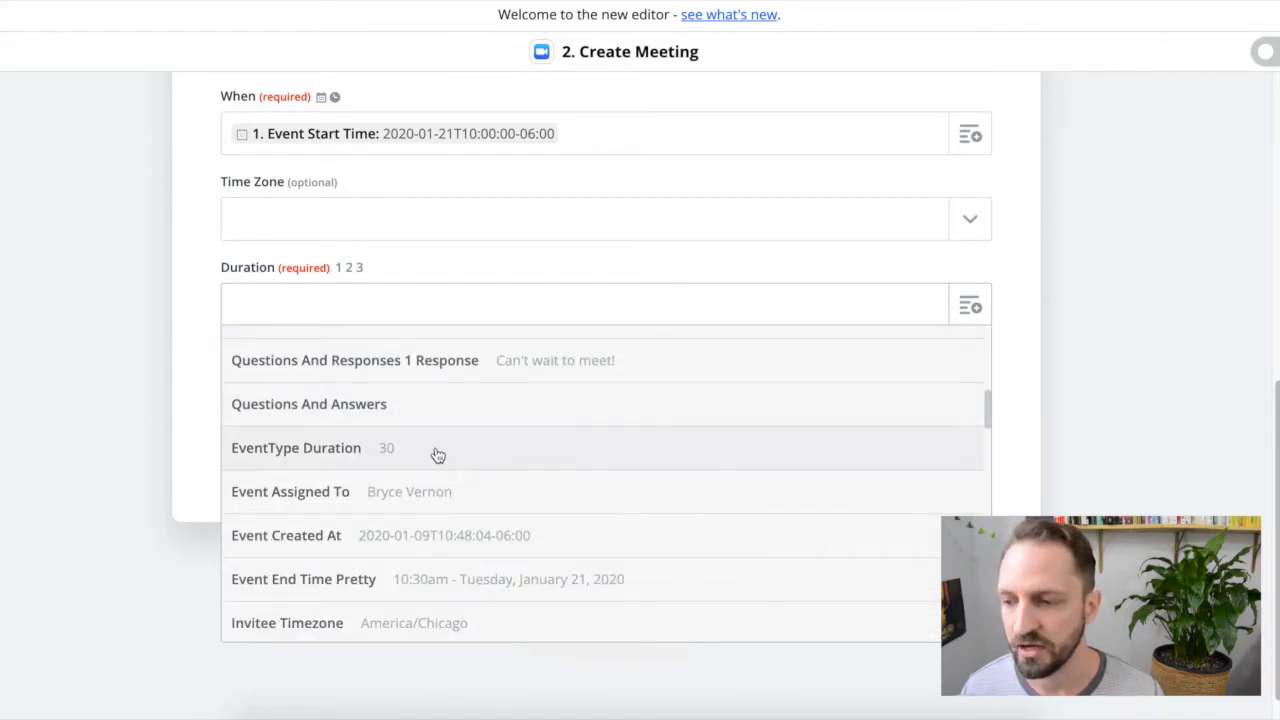
click(436, 451)
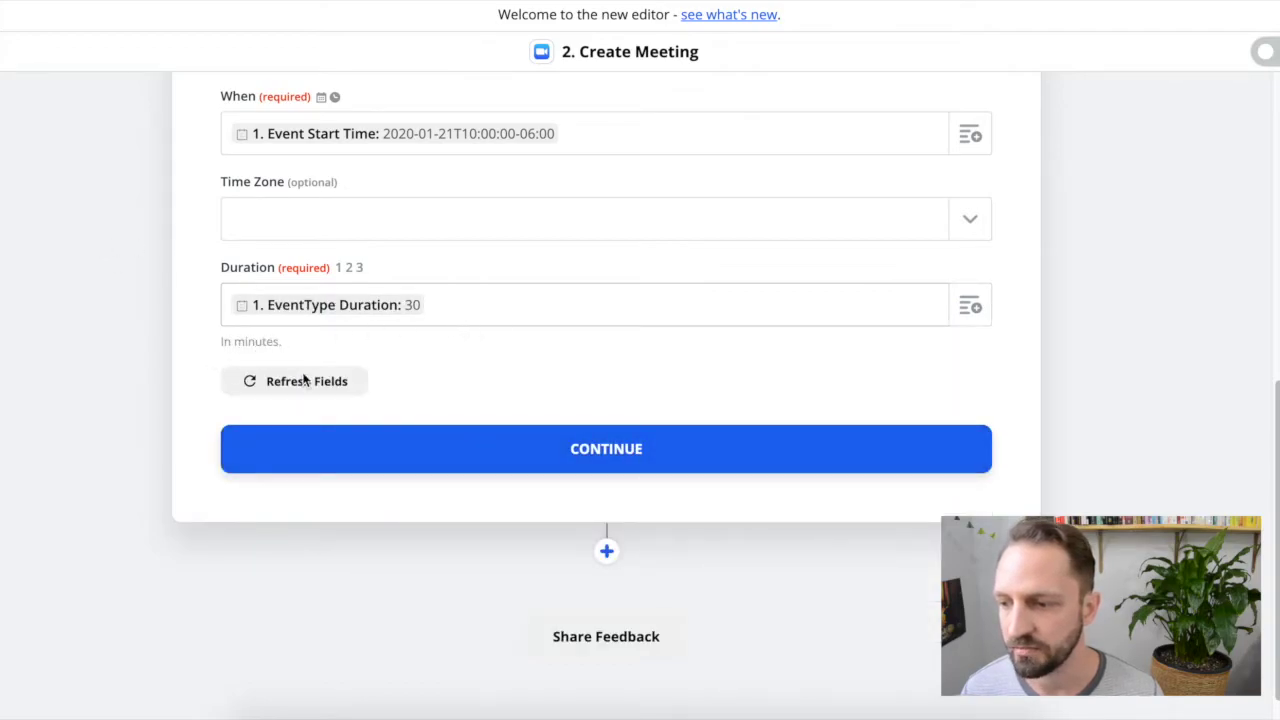
click(606, 457)
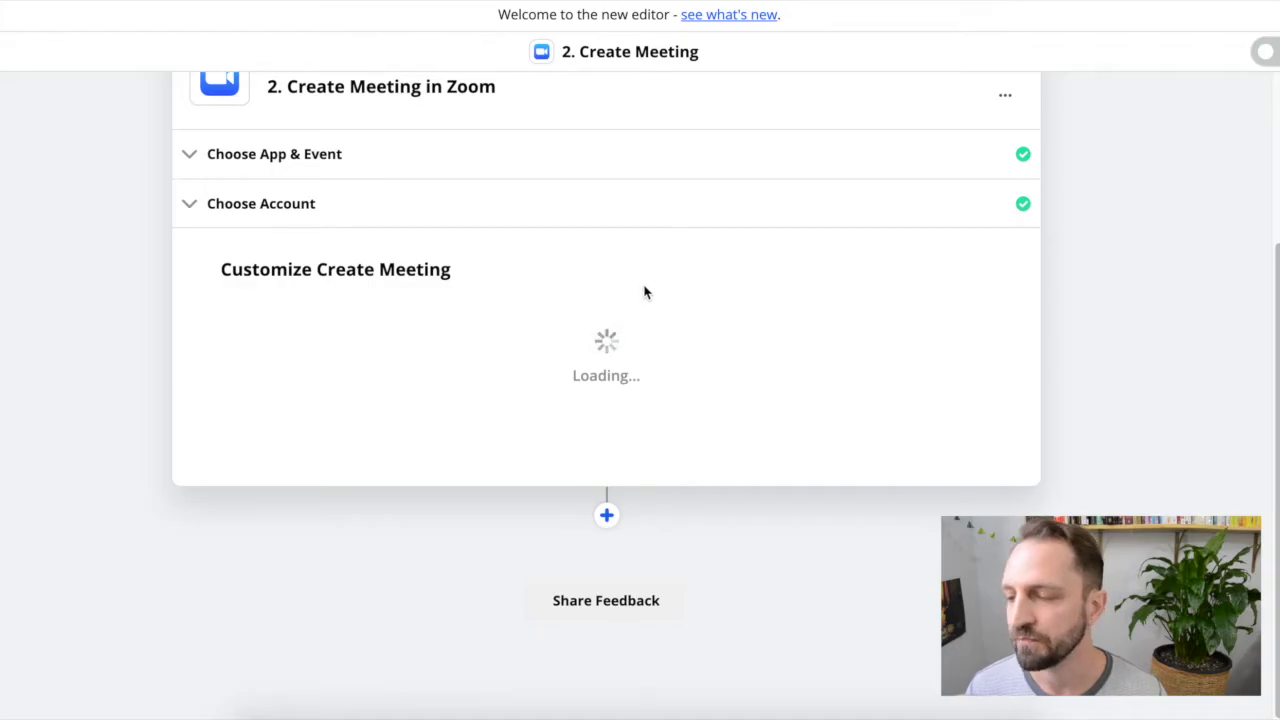
Step: Test the Zoom step to create a sample 30-minute chat meeting, then finish editing
scroll(527, 376, up, 2)
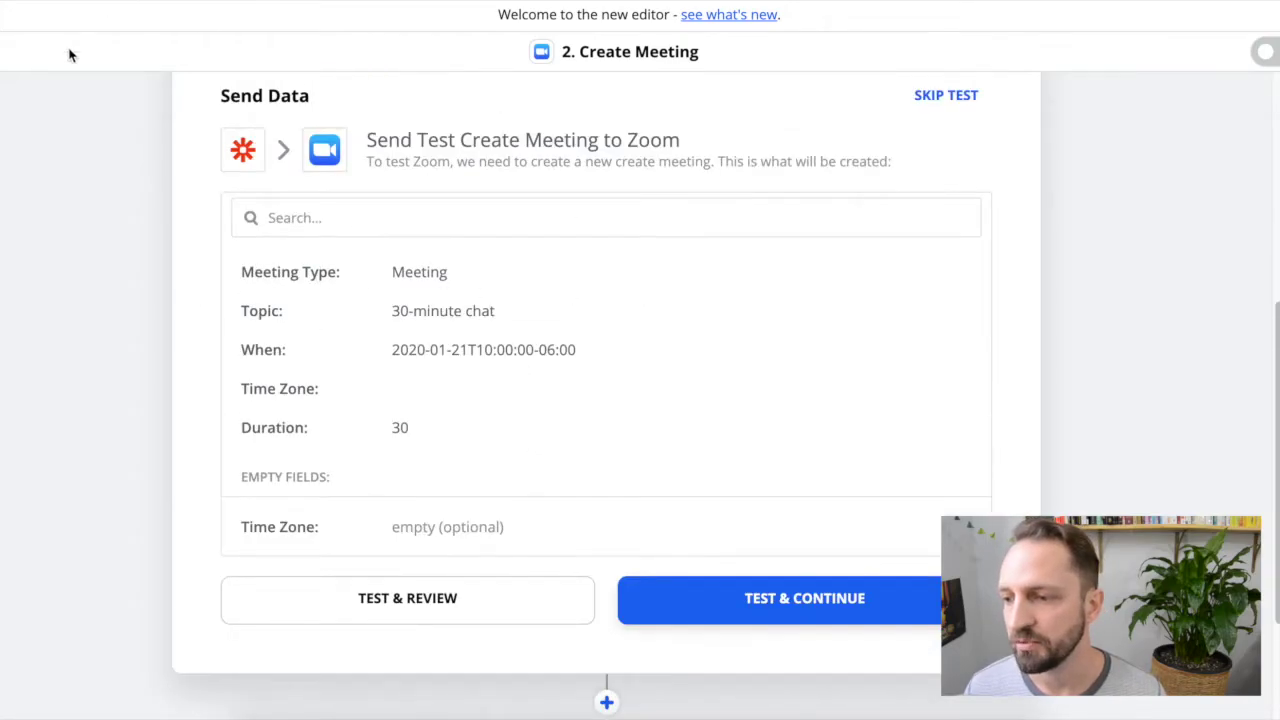
scroll(105, 173, down, 1)
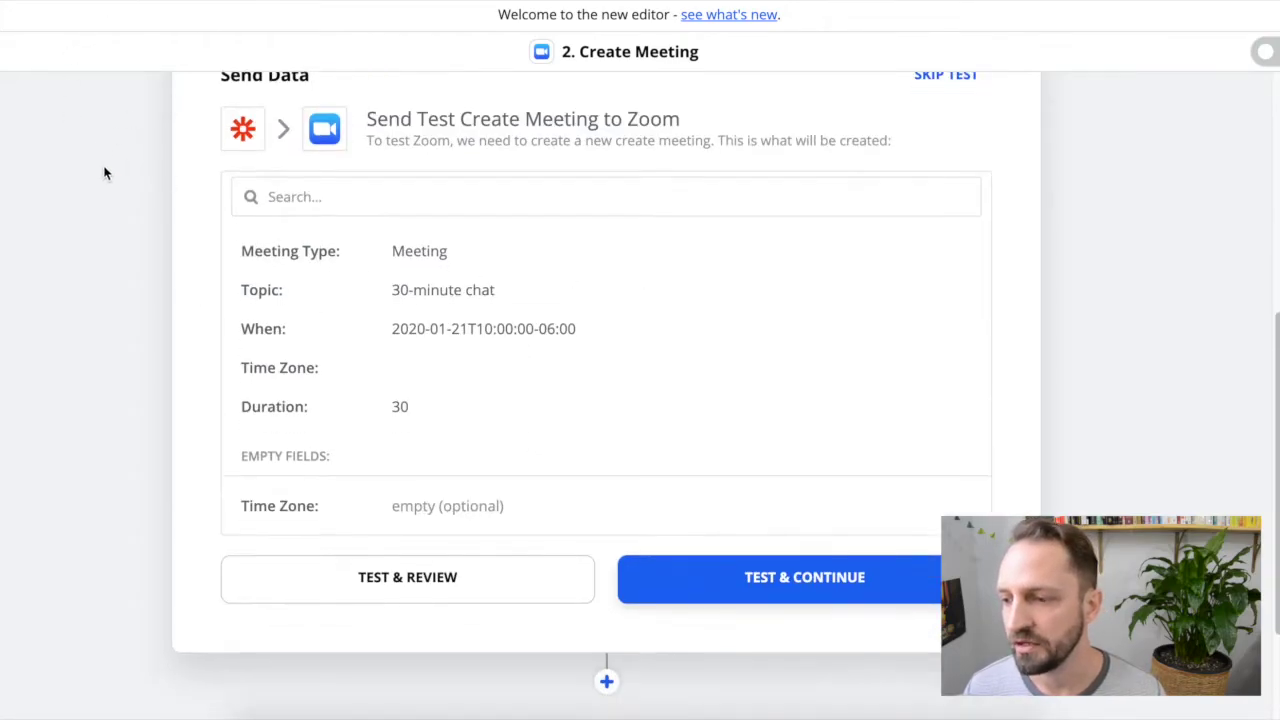
click(446, 580)
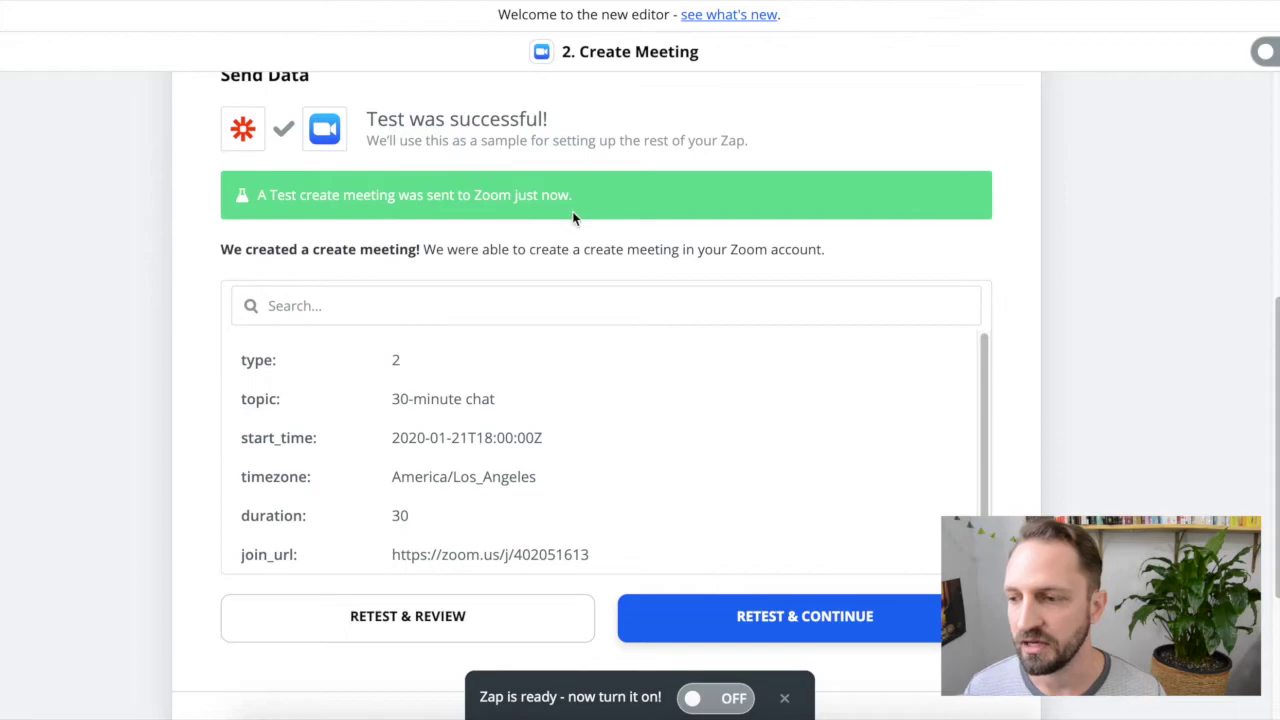
scroll(157, 343, down, 3)
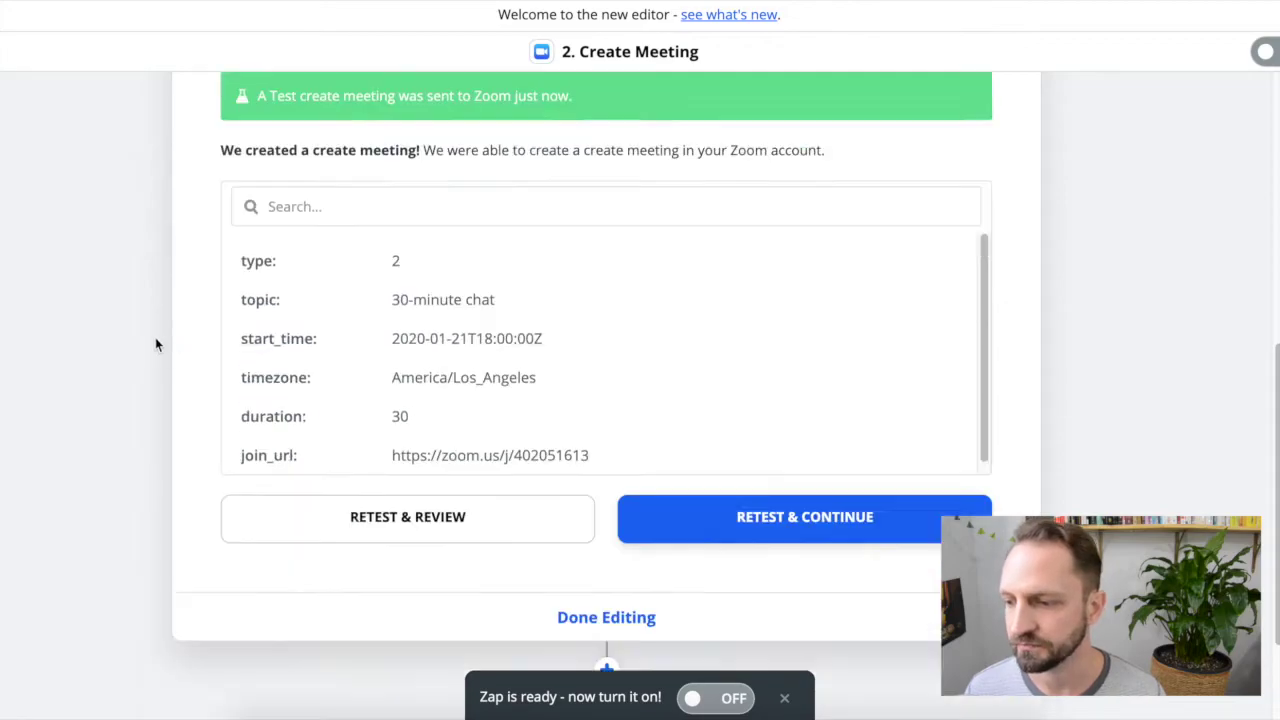
click(603, 503)
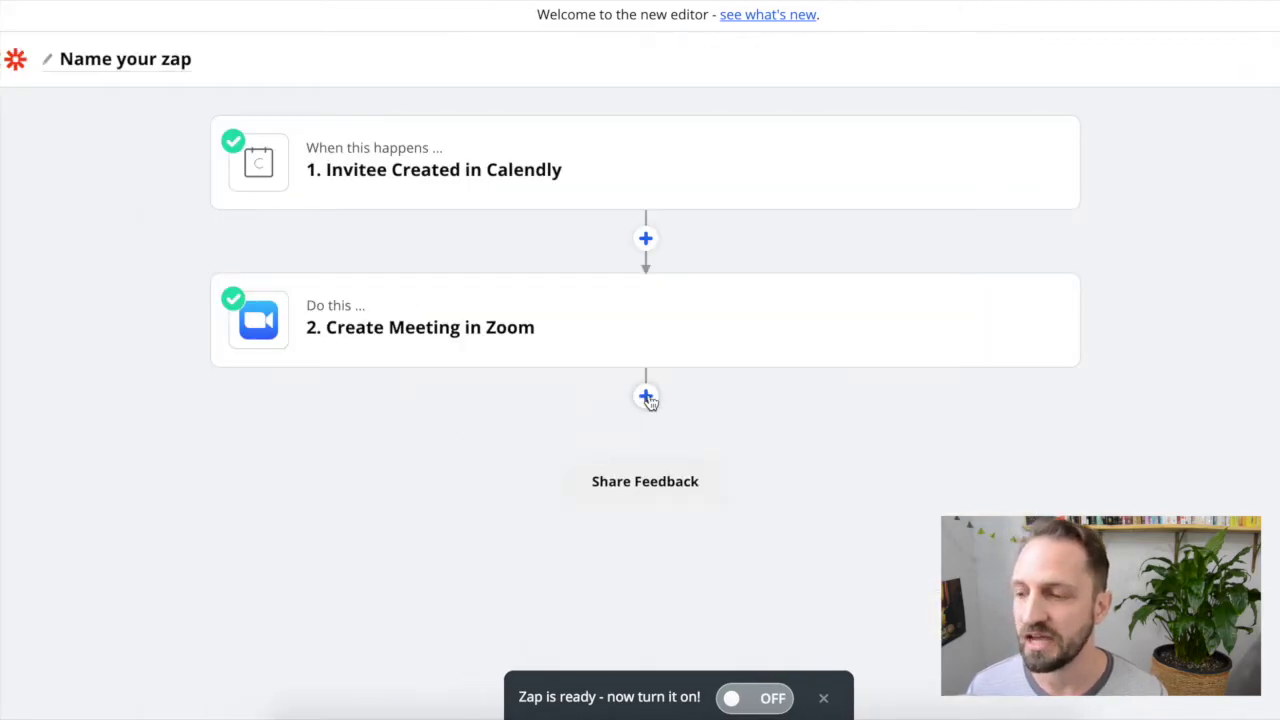
Step: Add Google Sheets' Create Spreadsheet Row as step three with the existing Sheets account
click(646, 397)
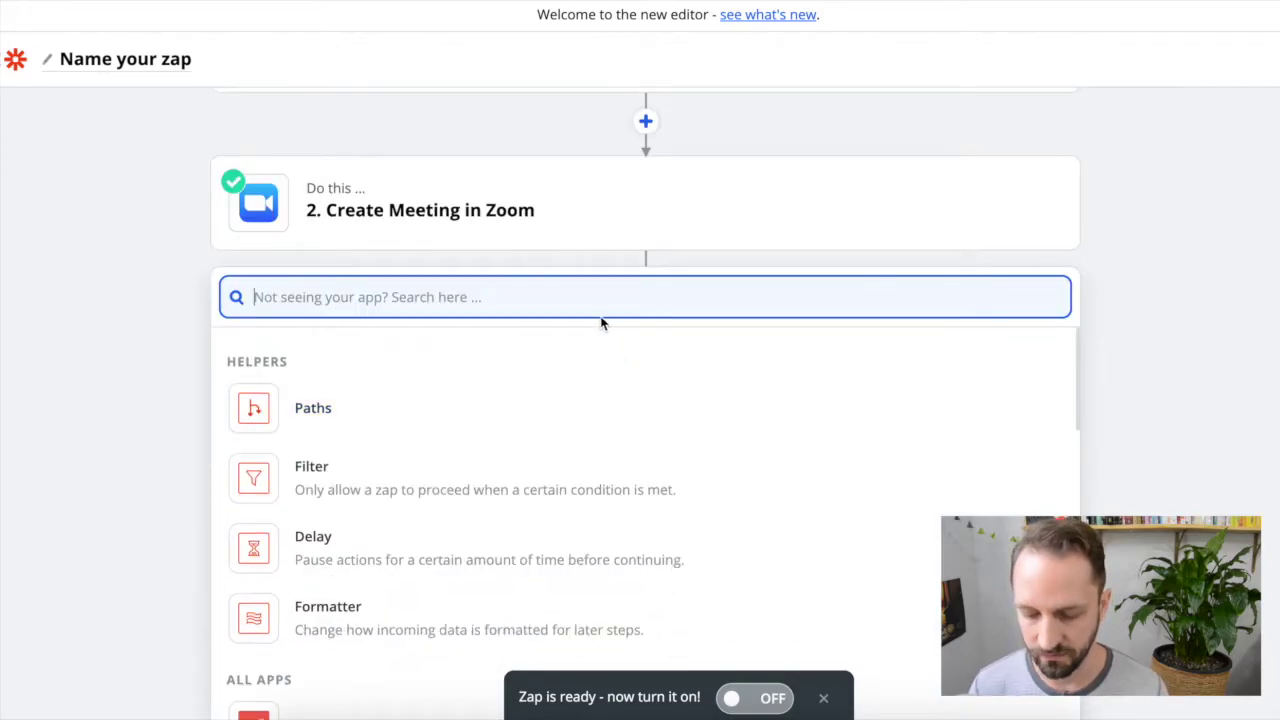
text(Gog)
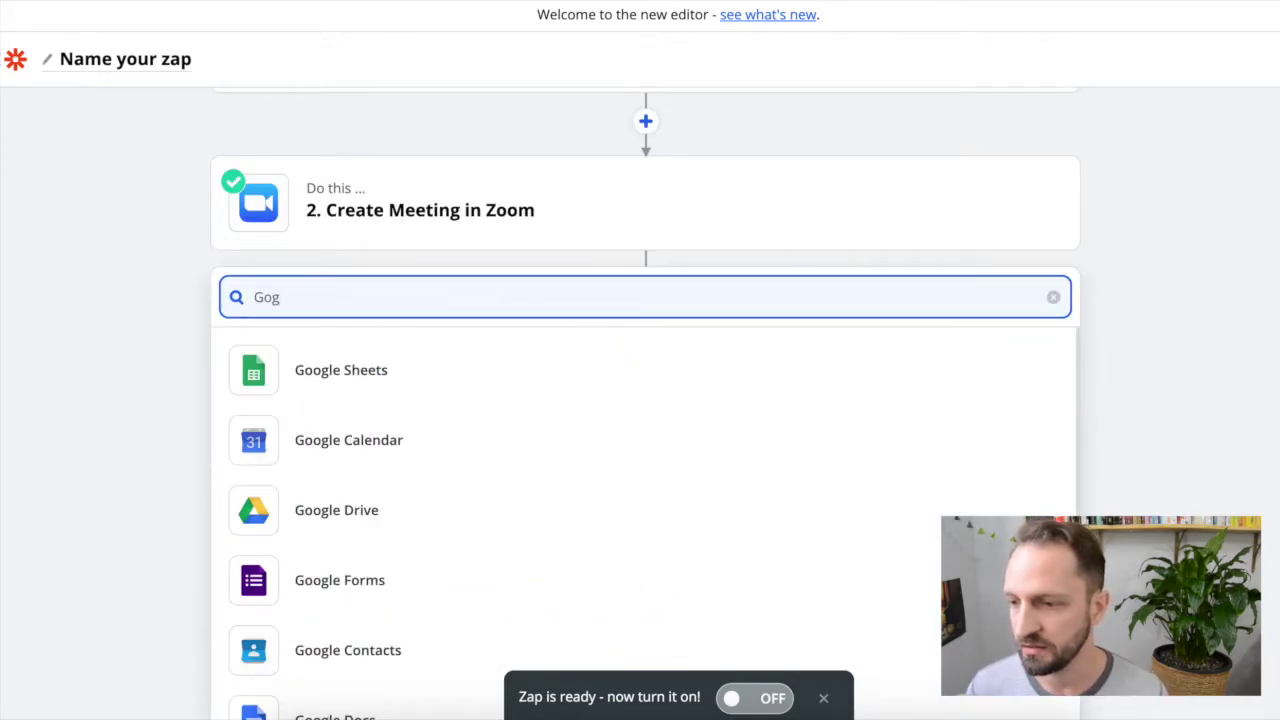
click(425, 385)
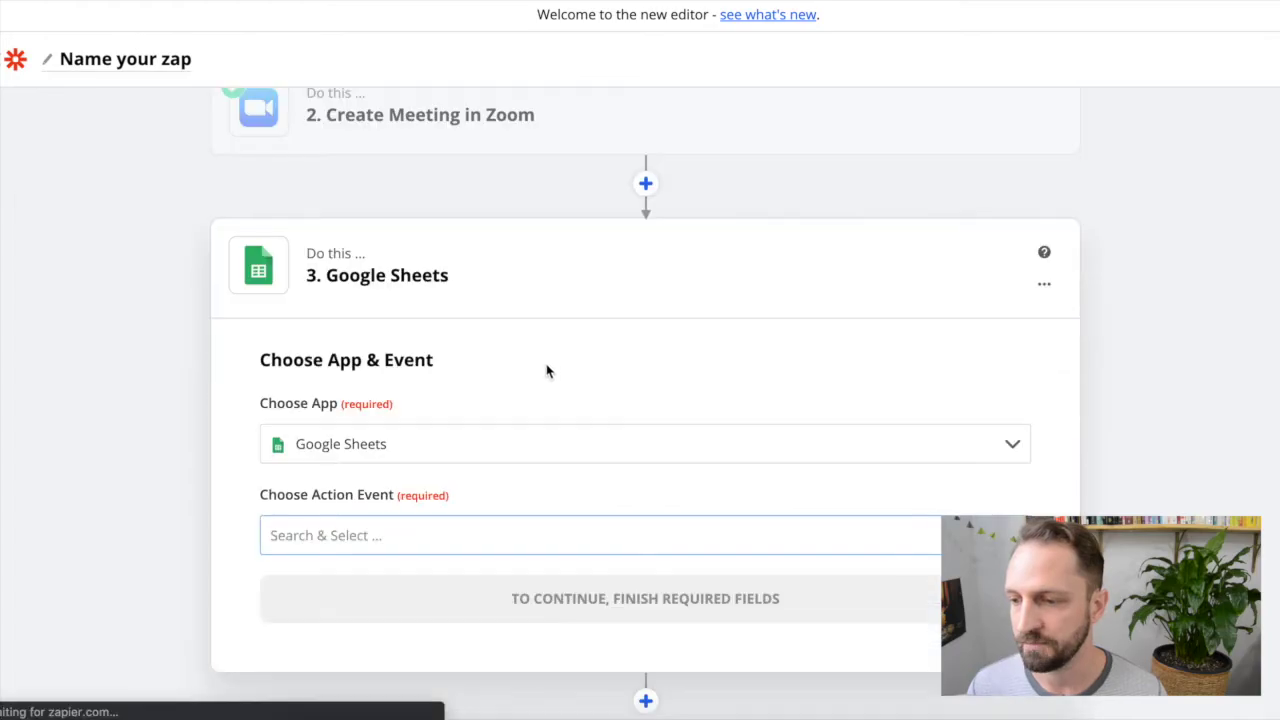
click(405, 428)
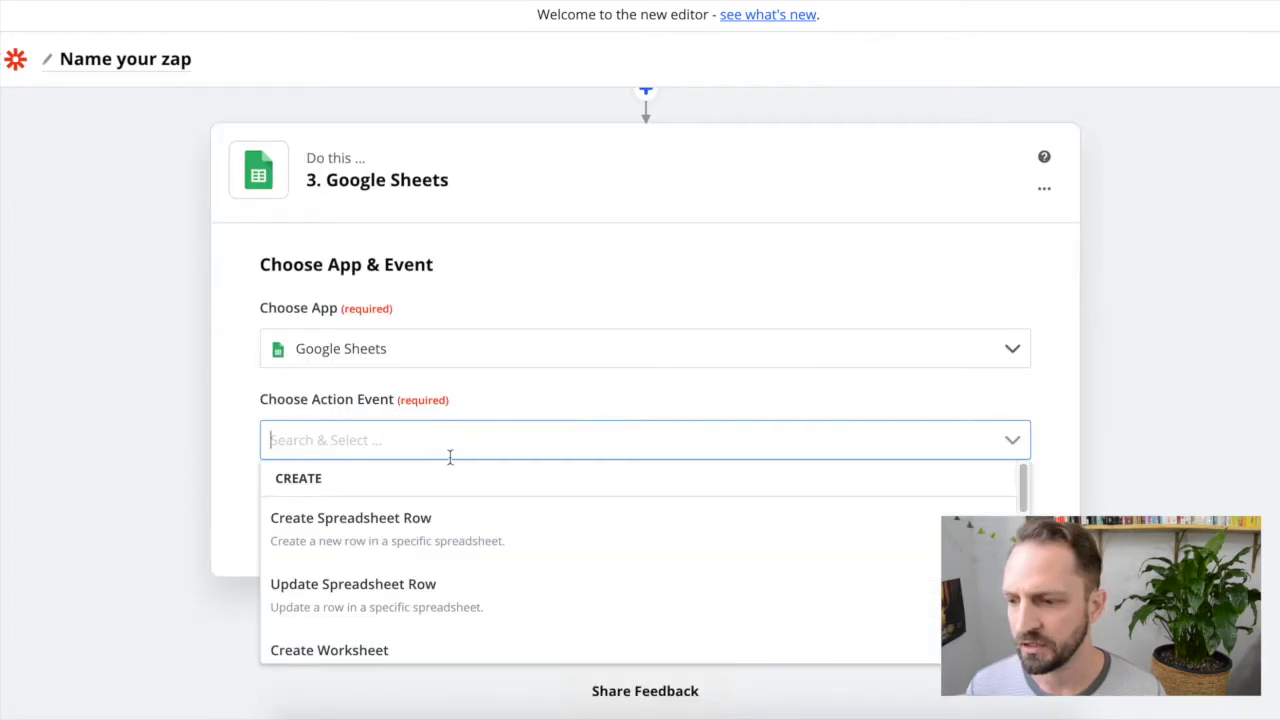
click(366, 535)
click(609, 472)
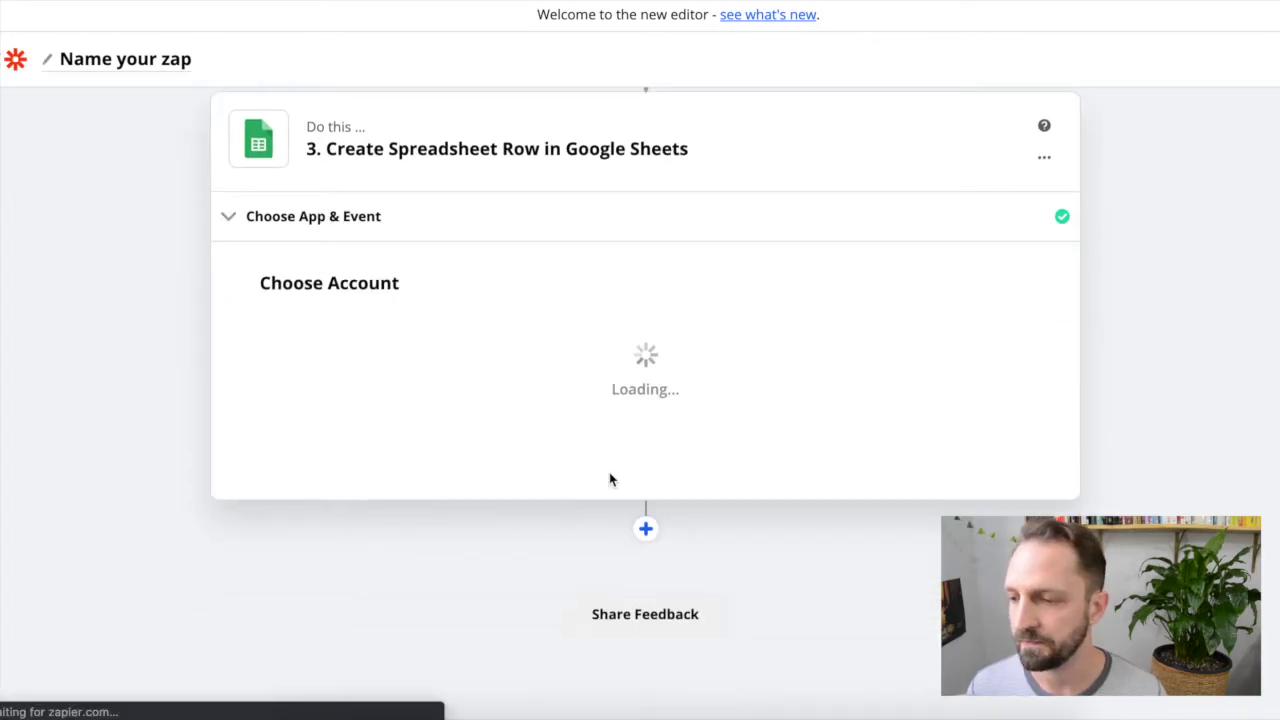
click(477, 368)
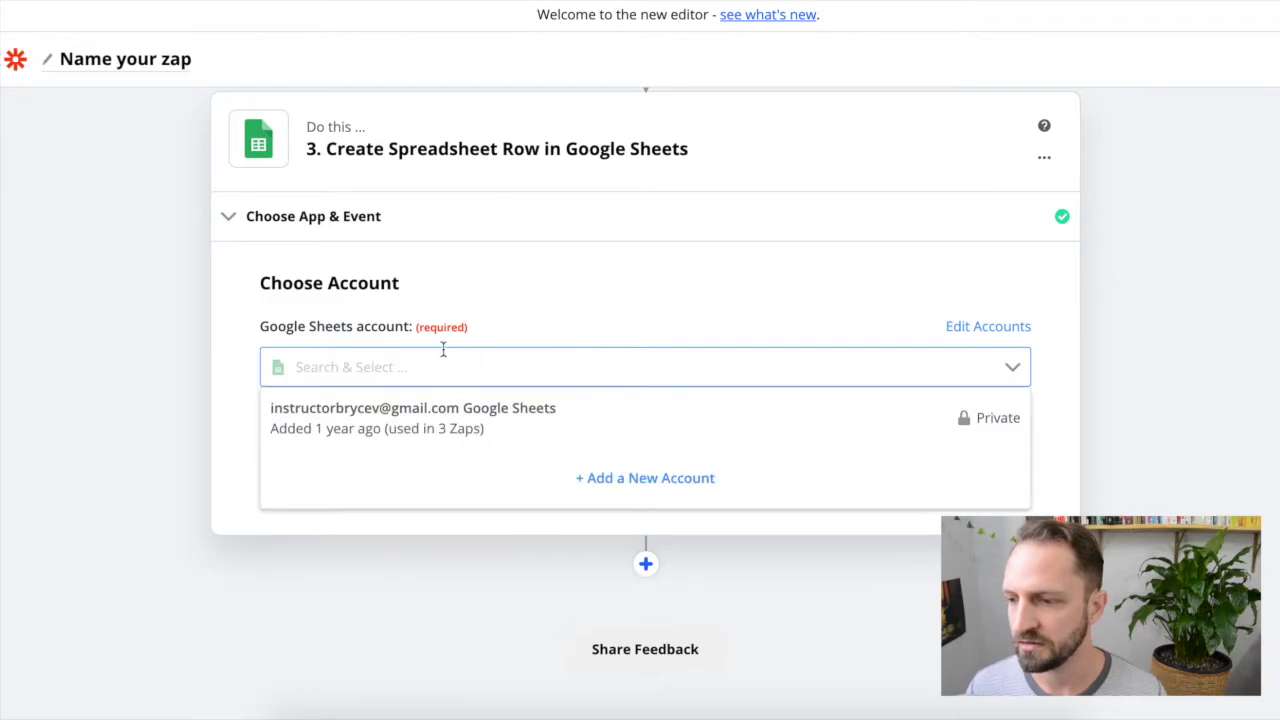
click(372, 410)
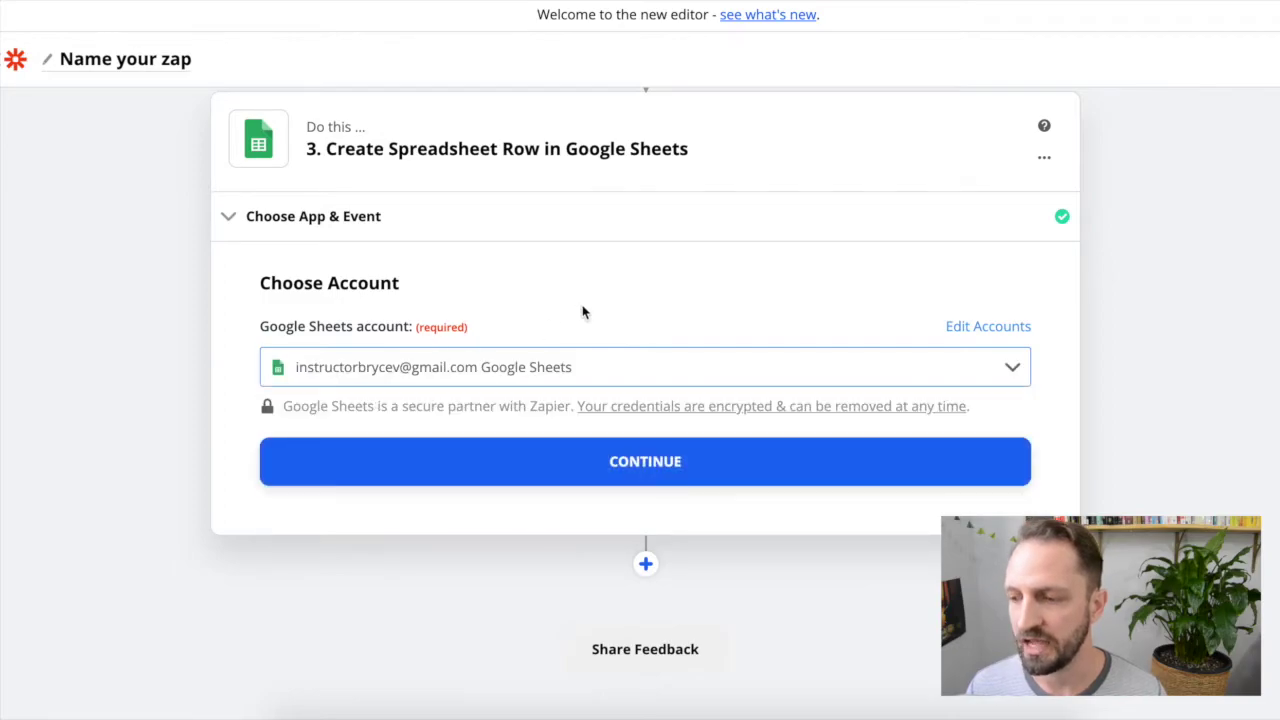
click(636, 462)
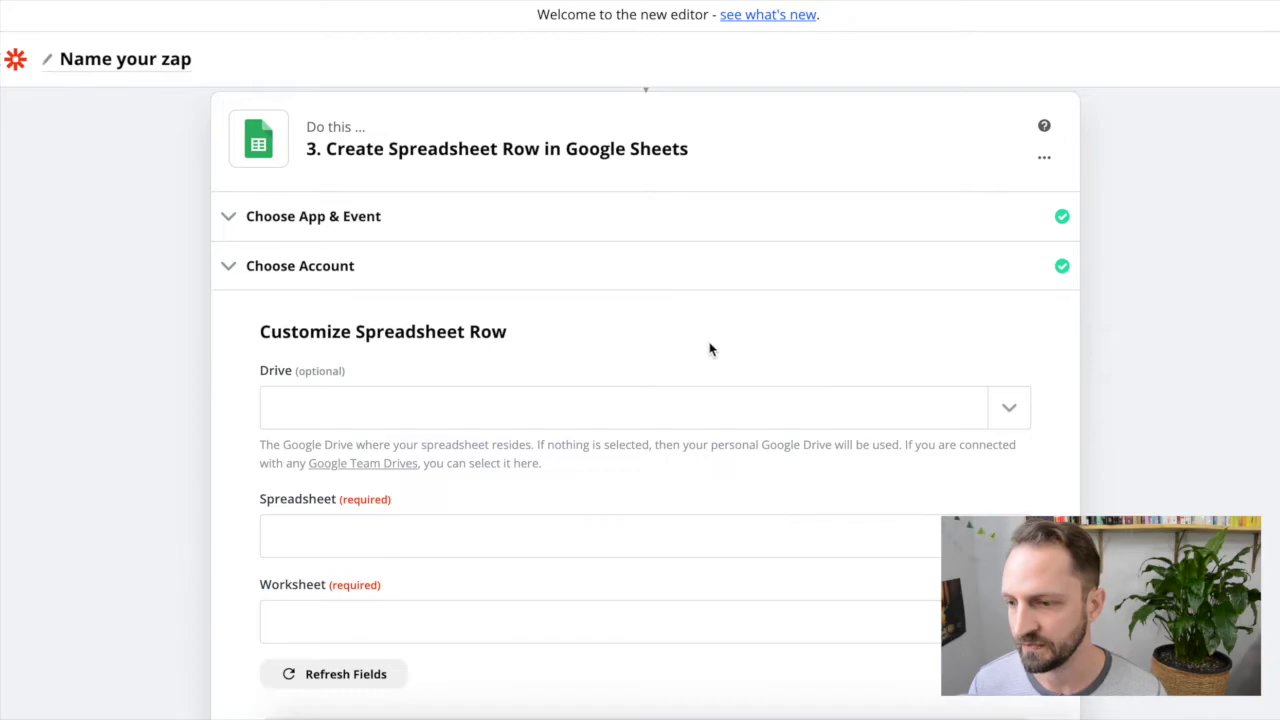
Step: Point the row step at the Meetings spreadsheet and its Sheet1 worksheet
click(994, 369)
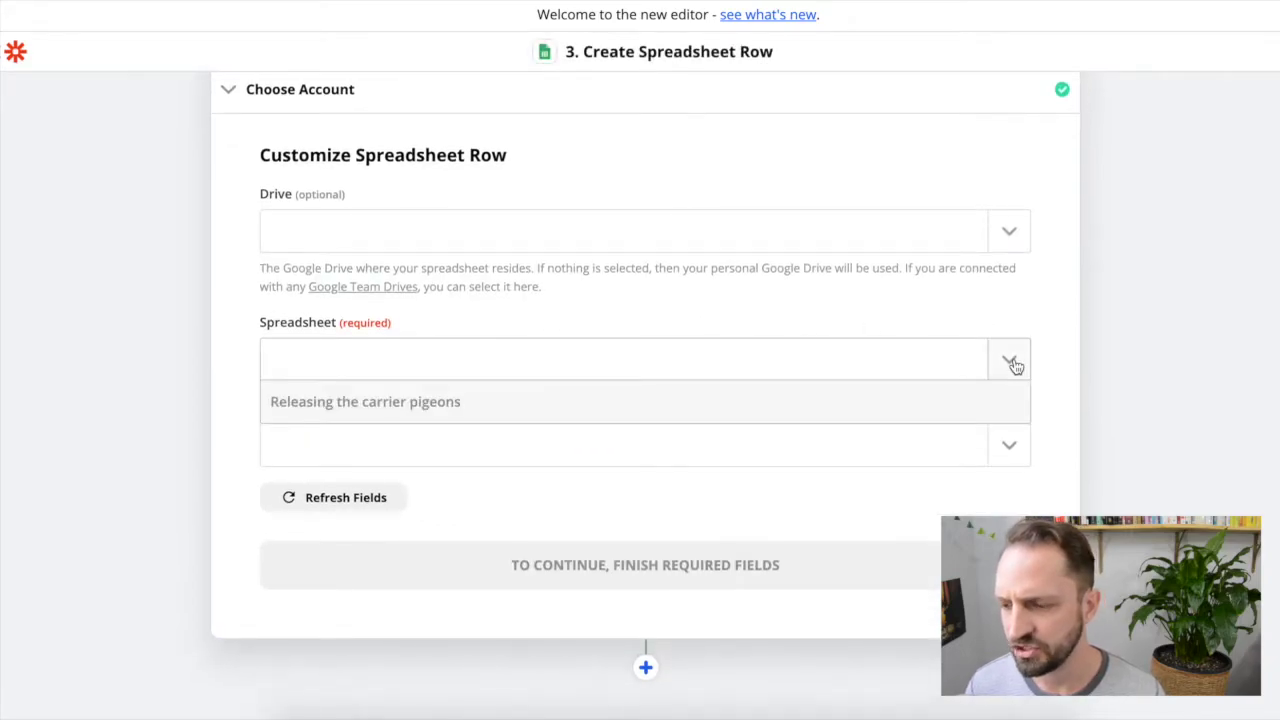
click(335, 452)
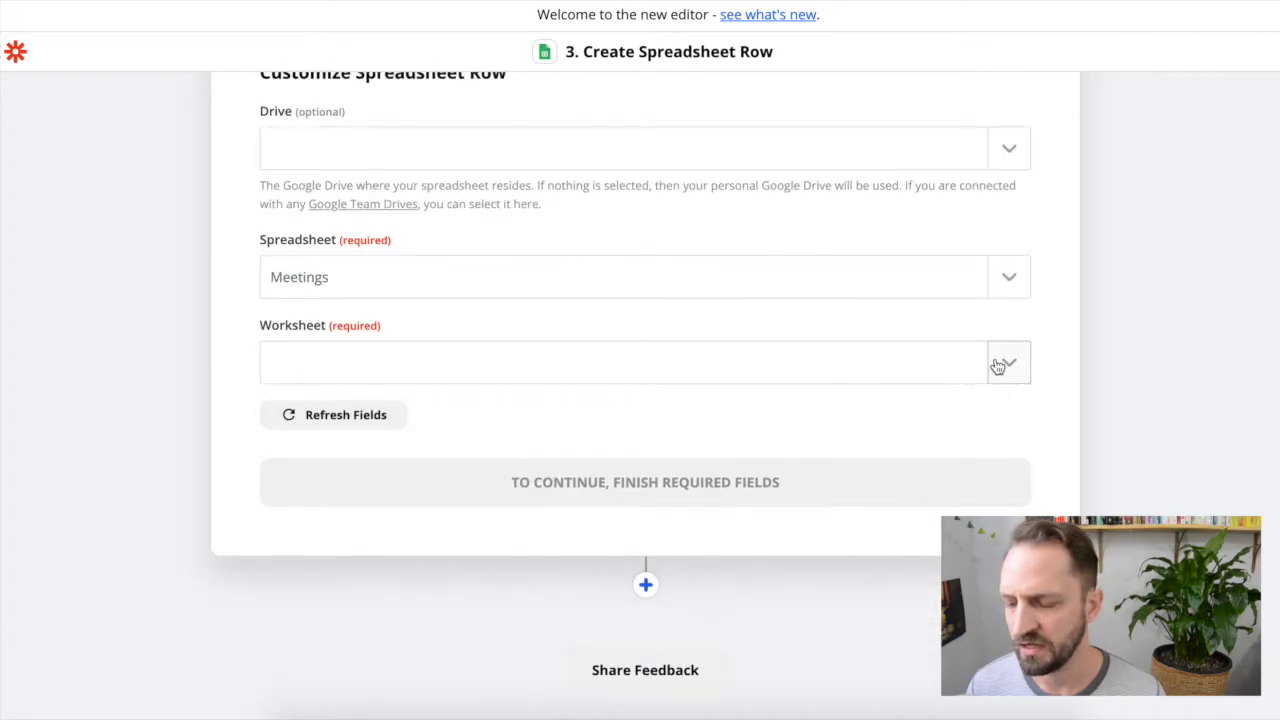
click(1000, 363)
click(329, 451)
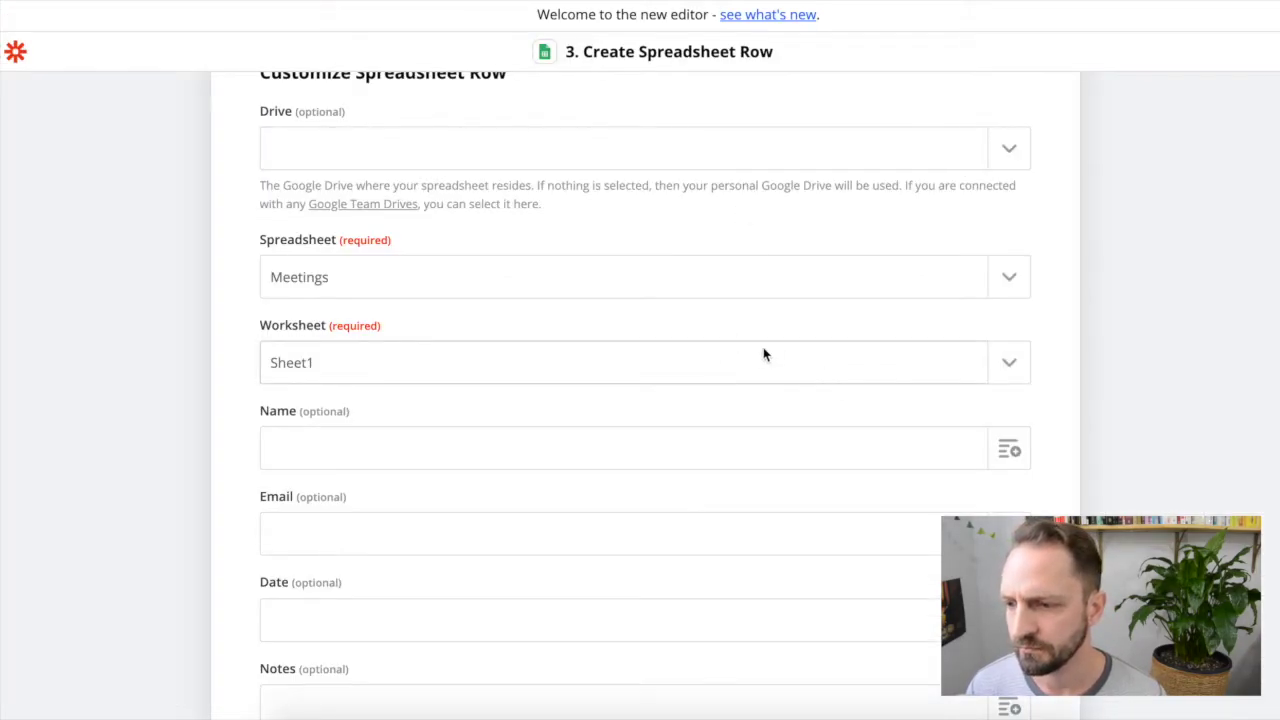
Step: Map the row's Name and Email to Invitee Name and Invitee Email from Invitee Created
scroll(763, 347, down, 3)
click(1010, 282)
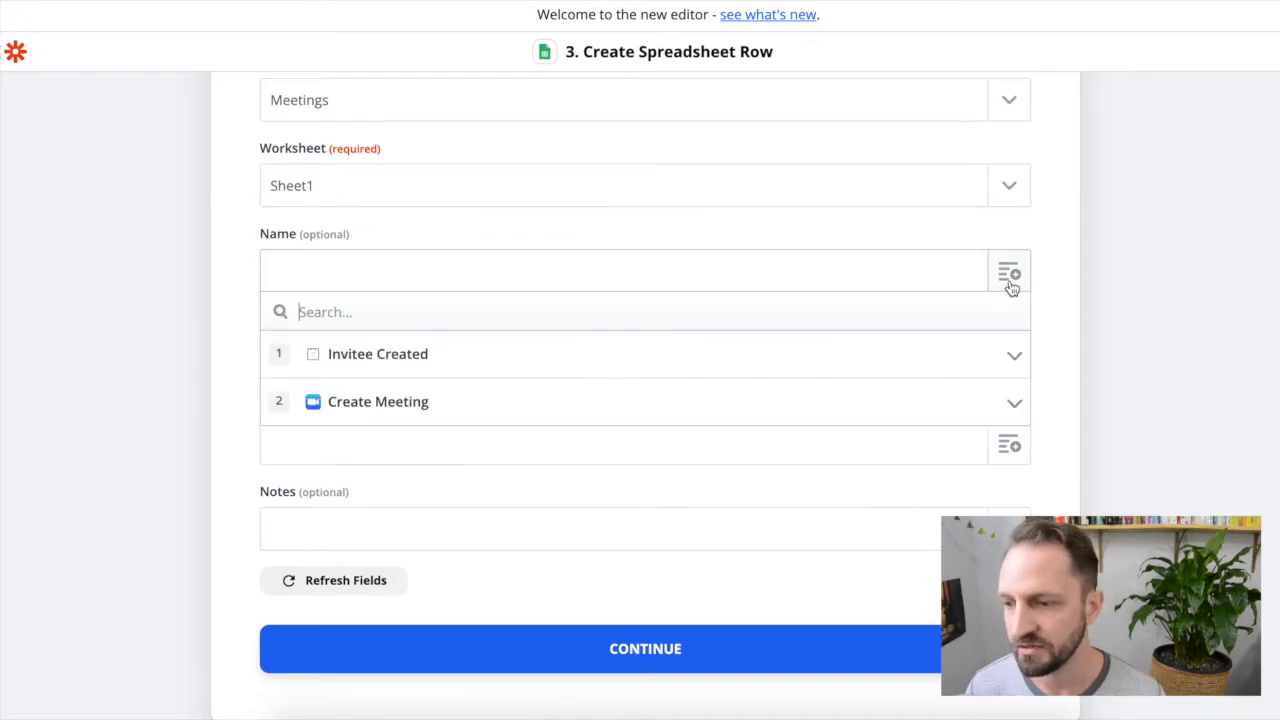
click(427, 360)
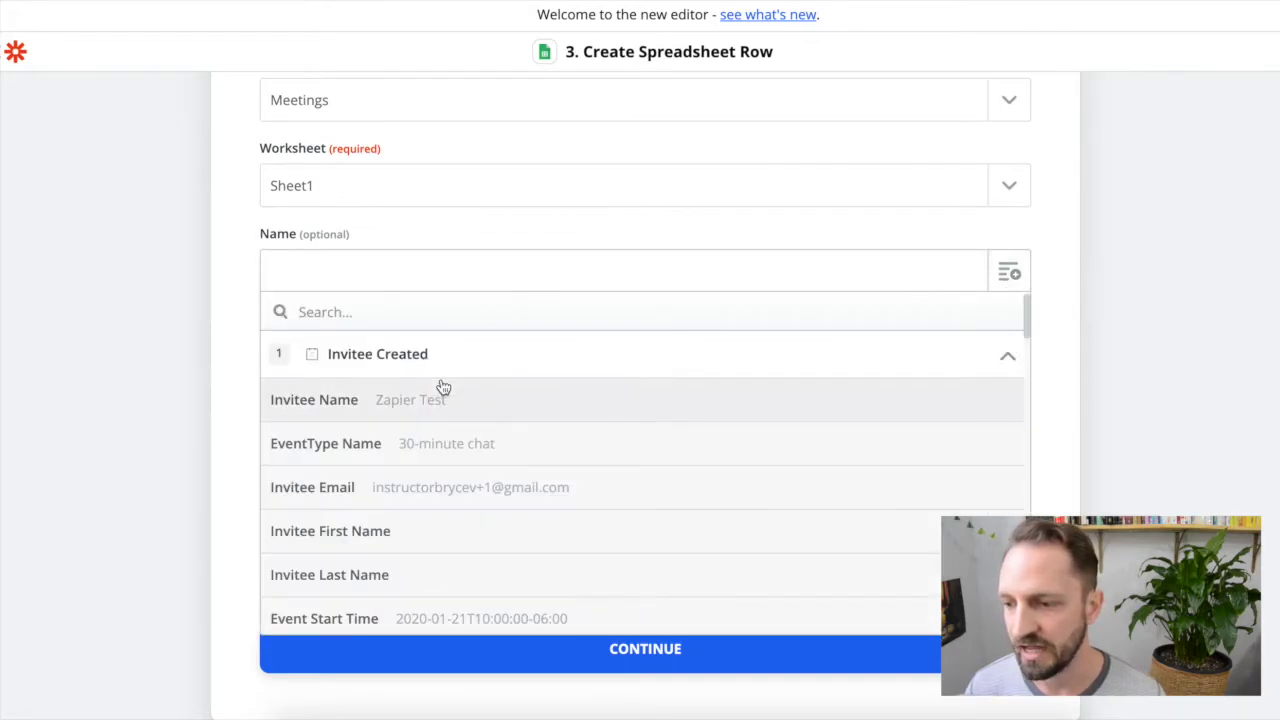
click(421, 415)
scroll(931, 271, down, 1)
click(996, 340)
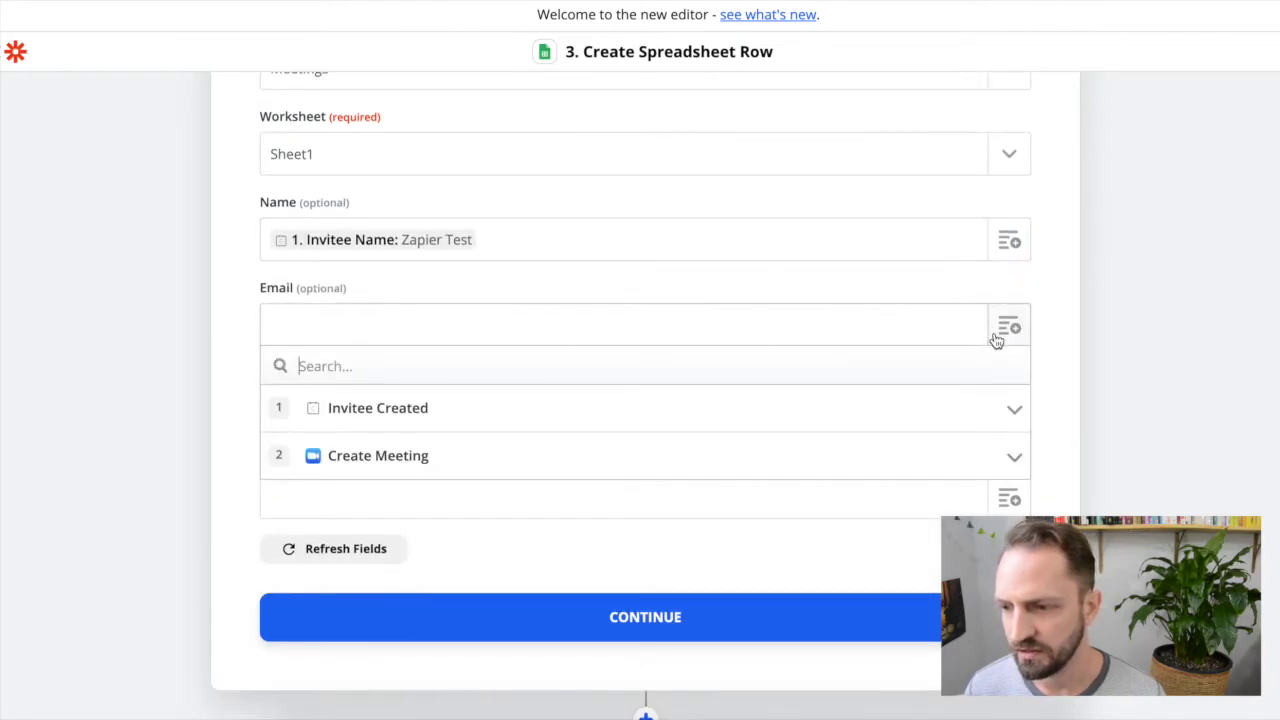
click(327, 405)
scroll(429, 420, down, 1)
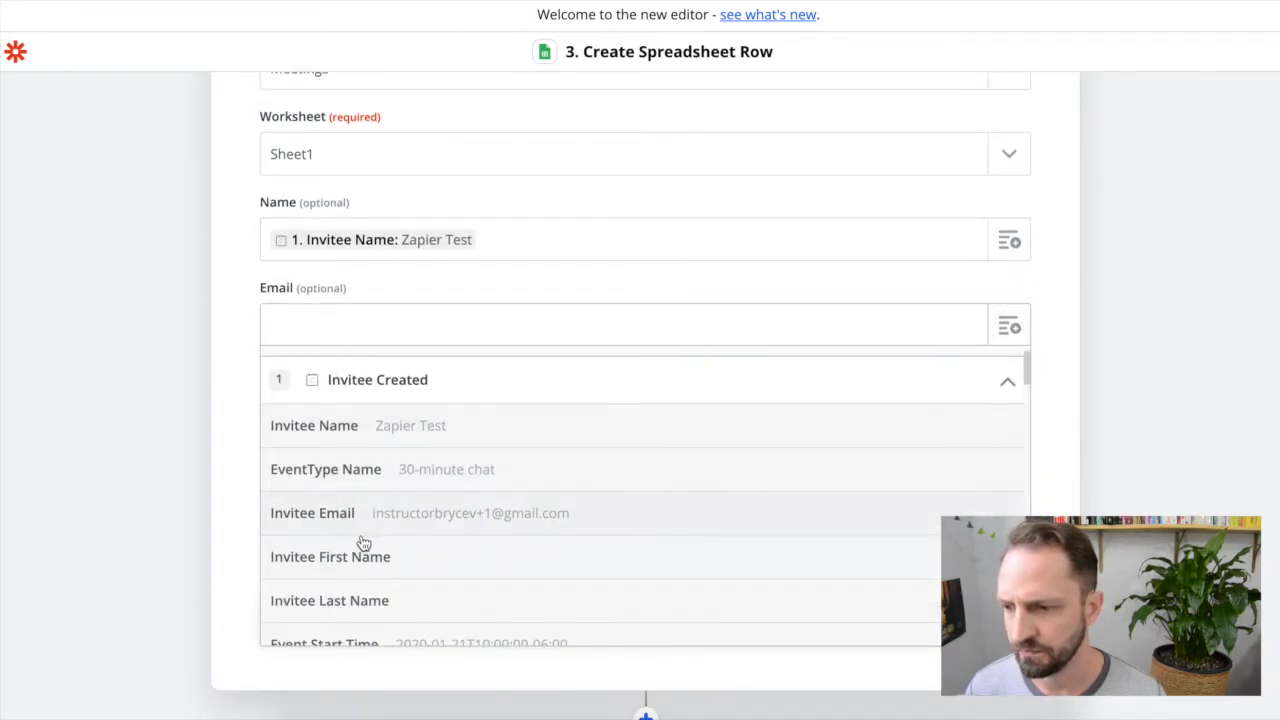
click(366, 514)
Step: Map Date to Event Start Time Pretty and Notes to Answers, then continue
scroll(614, 326, down, 1)
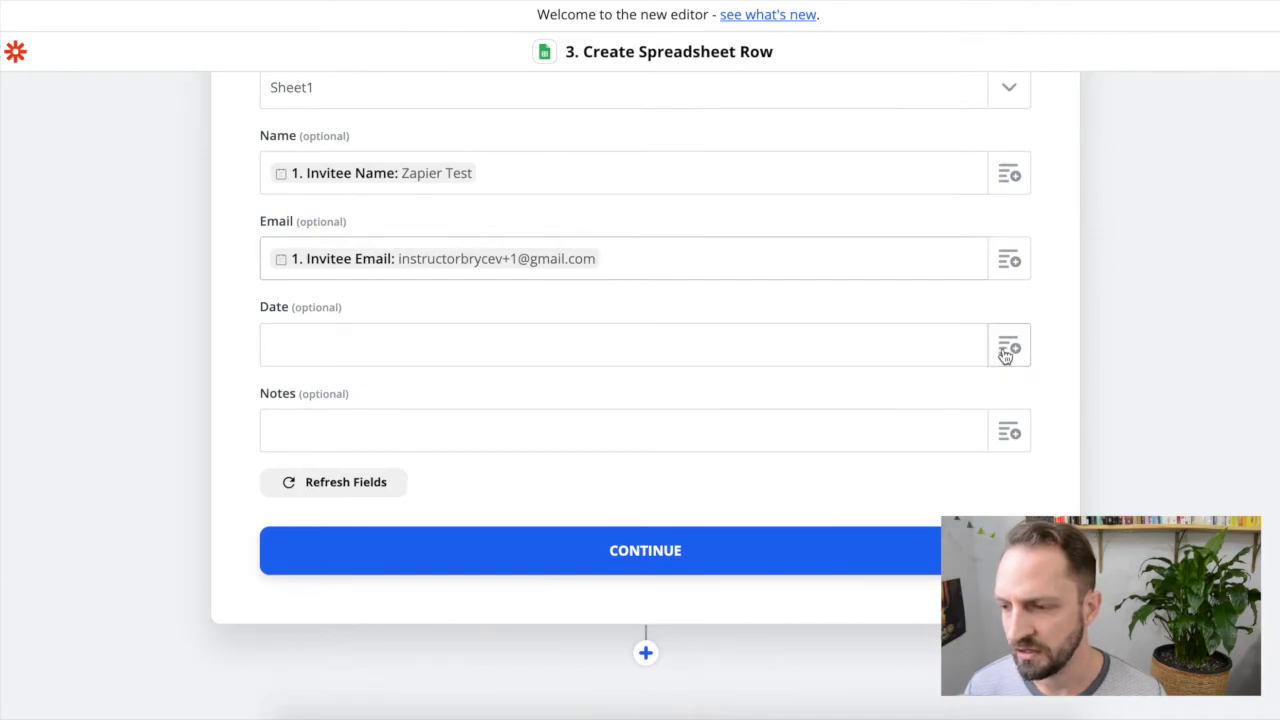
click(1004, 350)
click(391, 437)
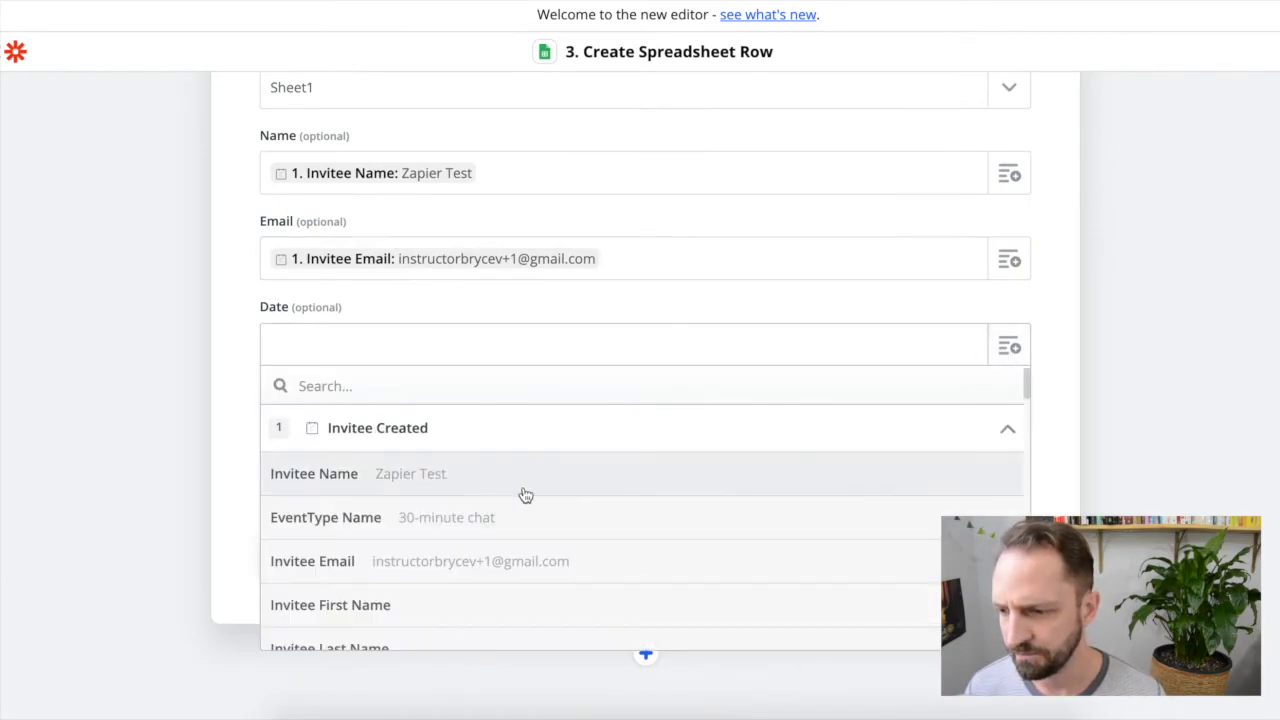
scroll(523, 497, down, 4)
scroll(582, 463, down, 1)
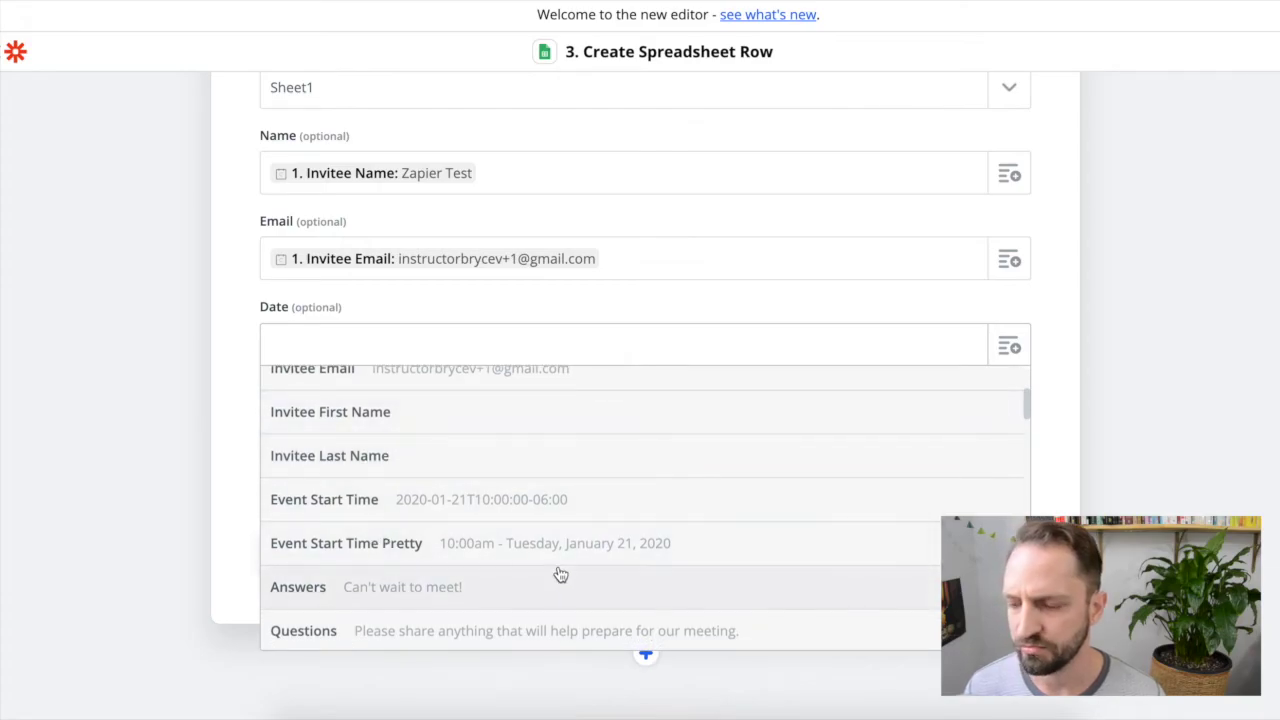
click(631, 558)
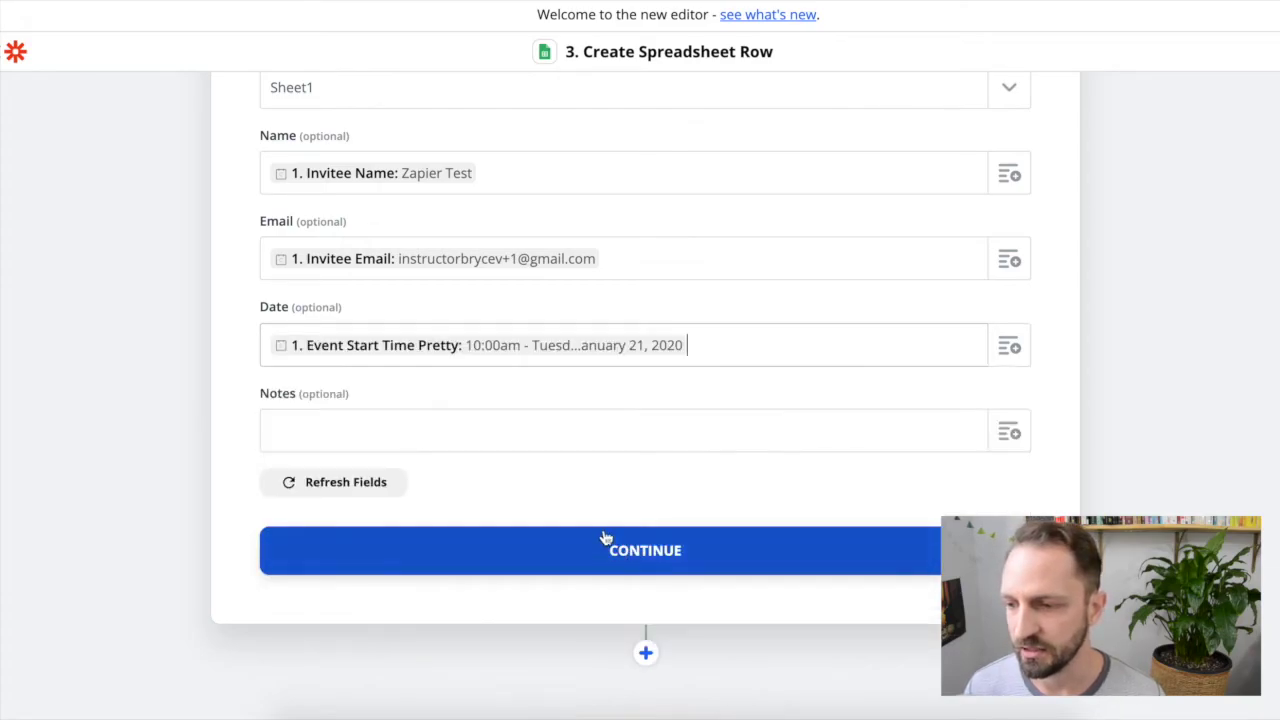
scroll(560, 460, down, 1)
click(1012, 338)
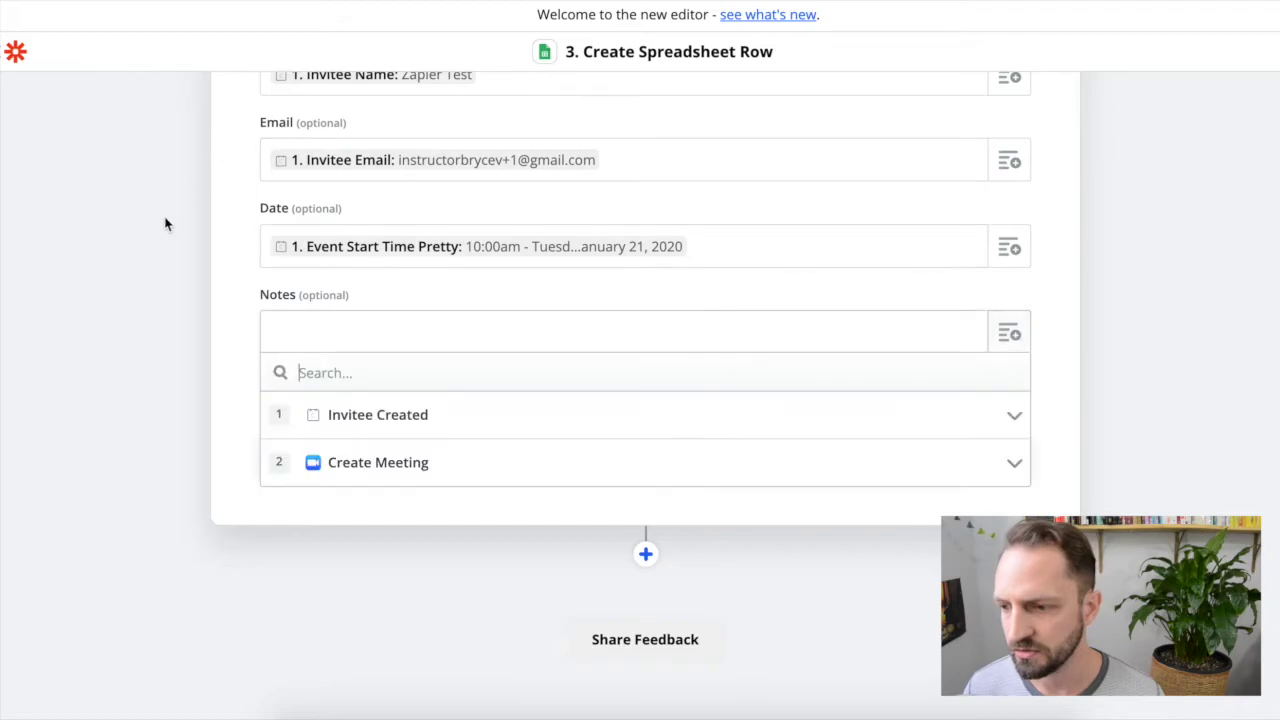
click(362, 416)
scroll(643, 495, down, 3)
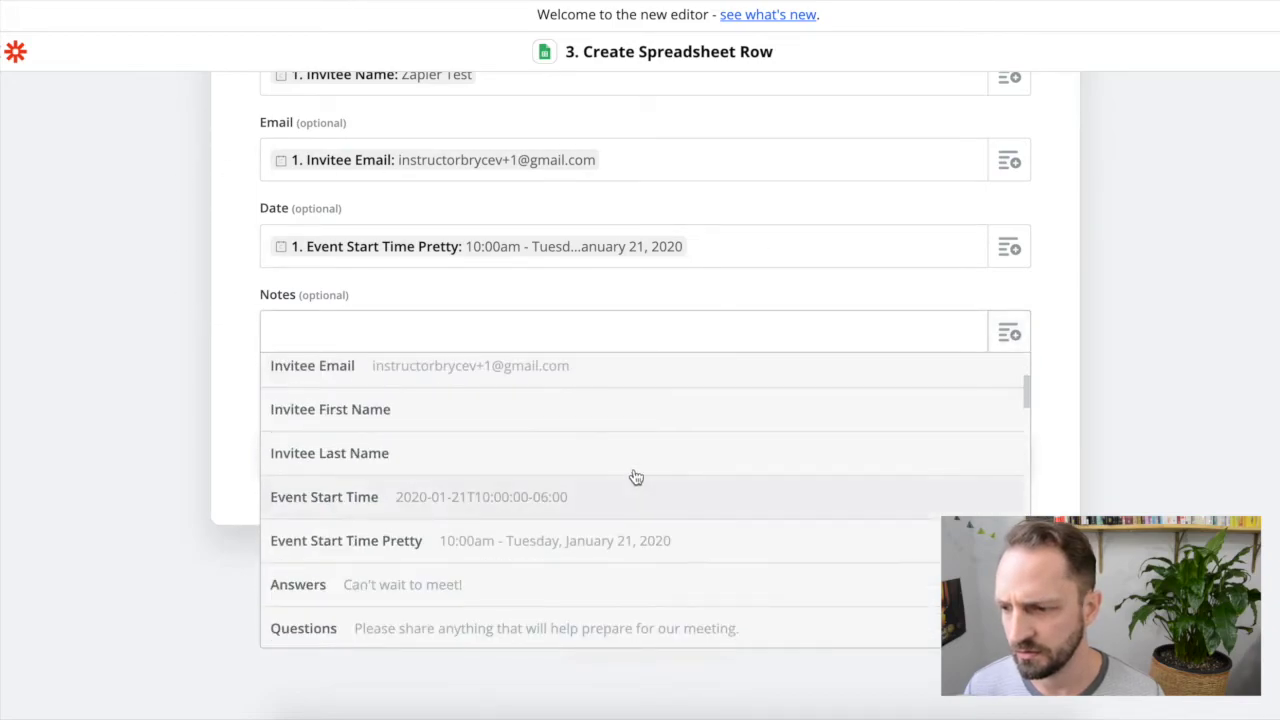
scroll(575, 405, down, 1)
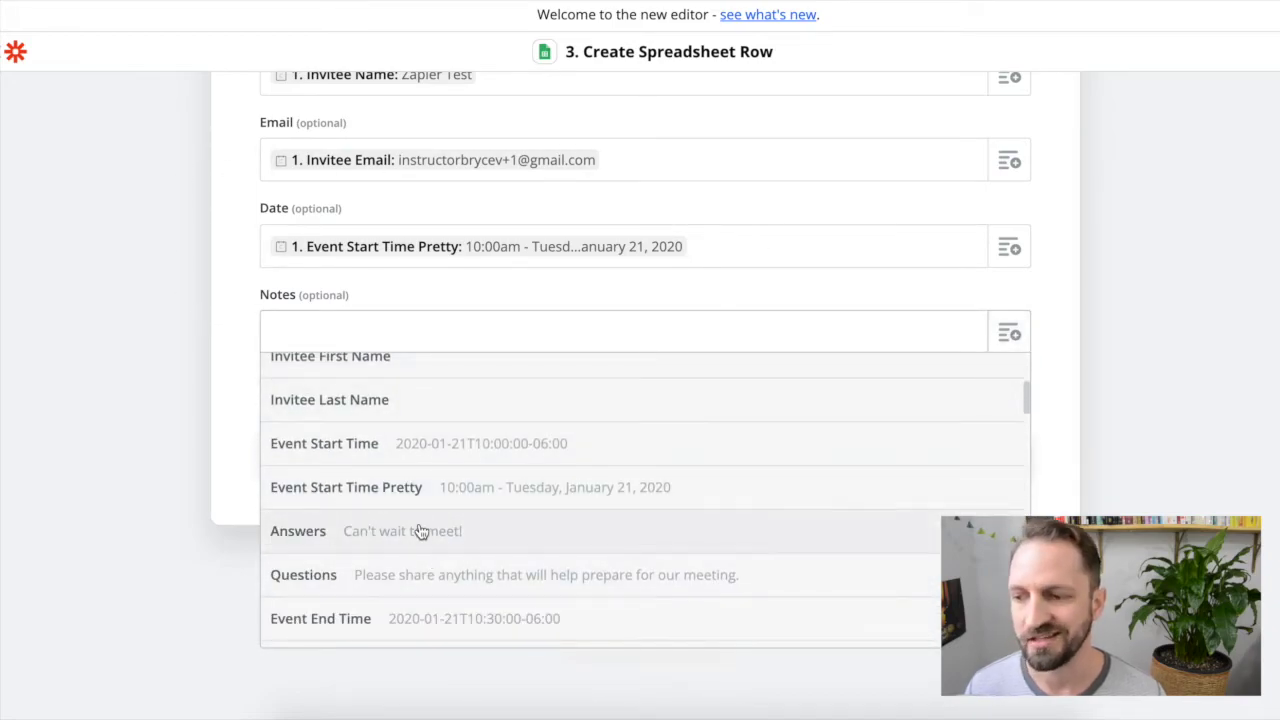
click(479, 544)
click(671, 467)
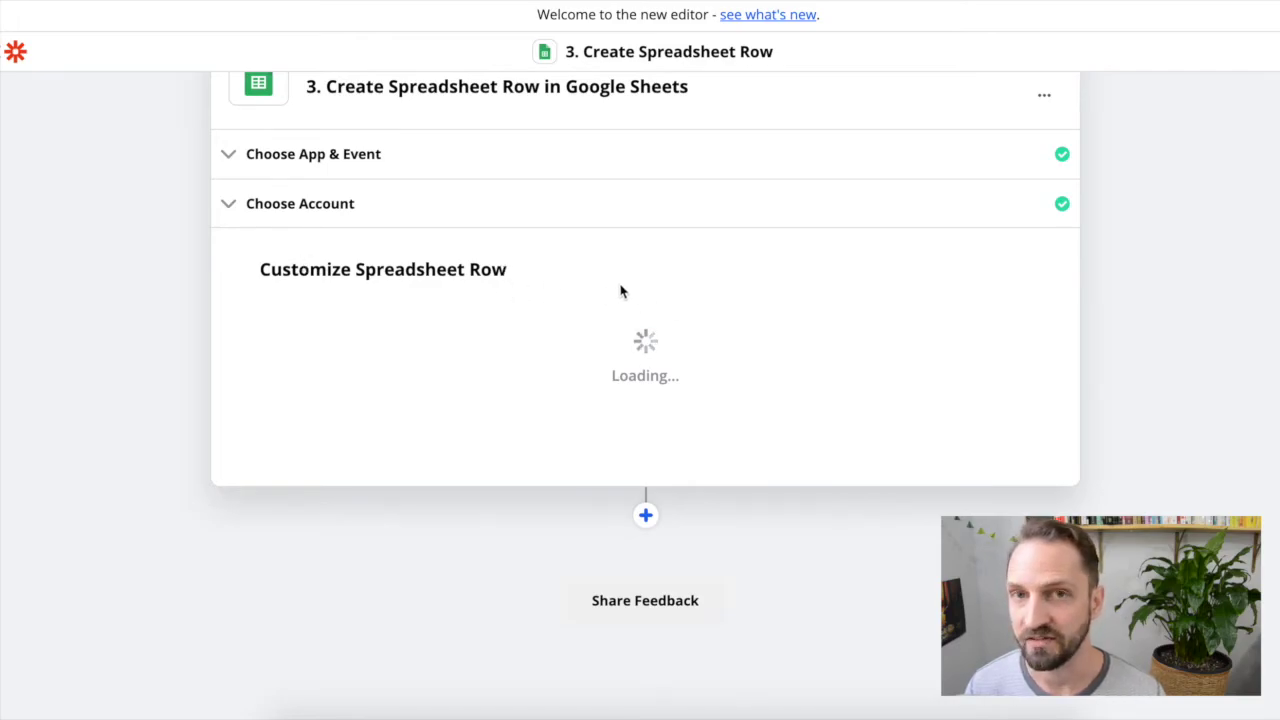
Step: Test the row step, confirm row 2 with the Zapier Test details reached Meetings, and finish editing
click(622, 433)
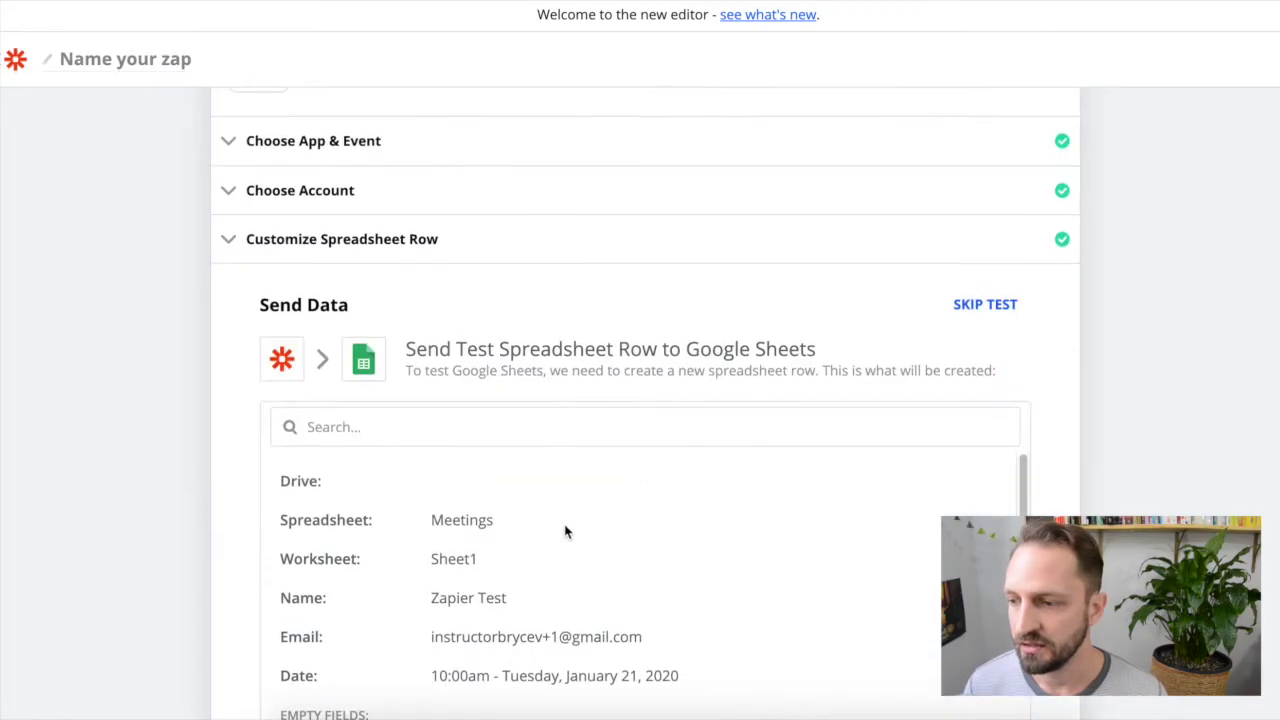
scroll(570, 595, down, 2)
click(543, 668)
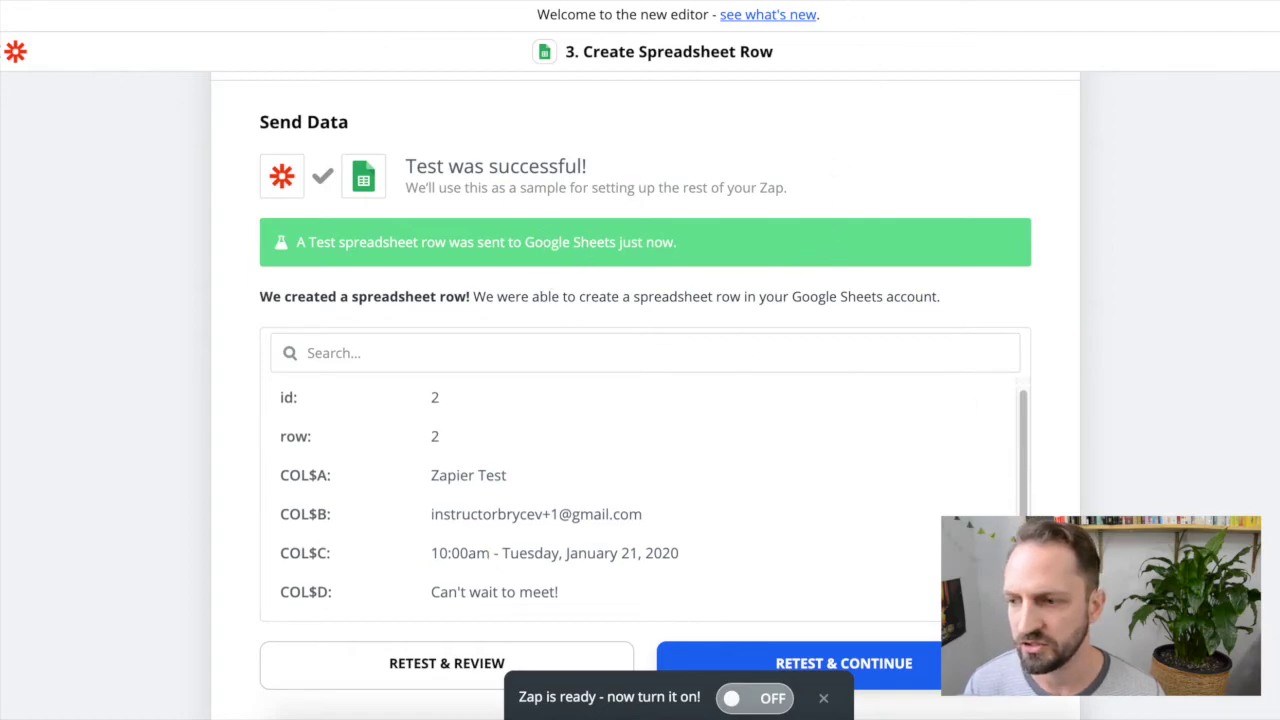
key(ctrl+Tab)
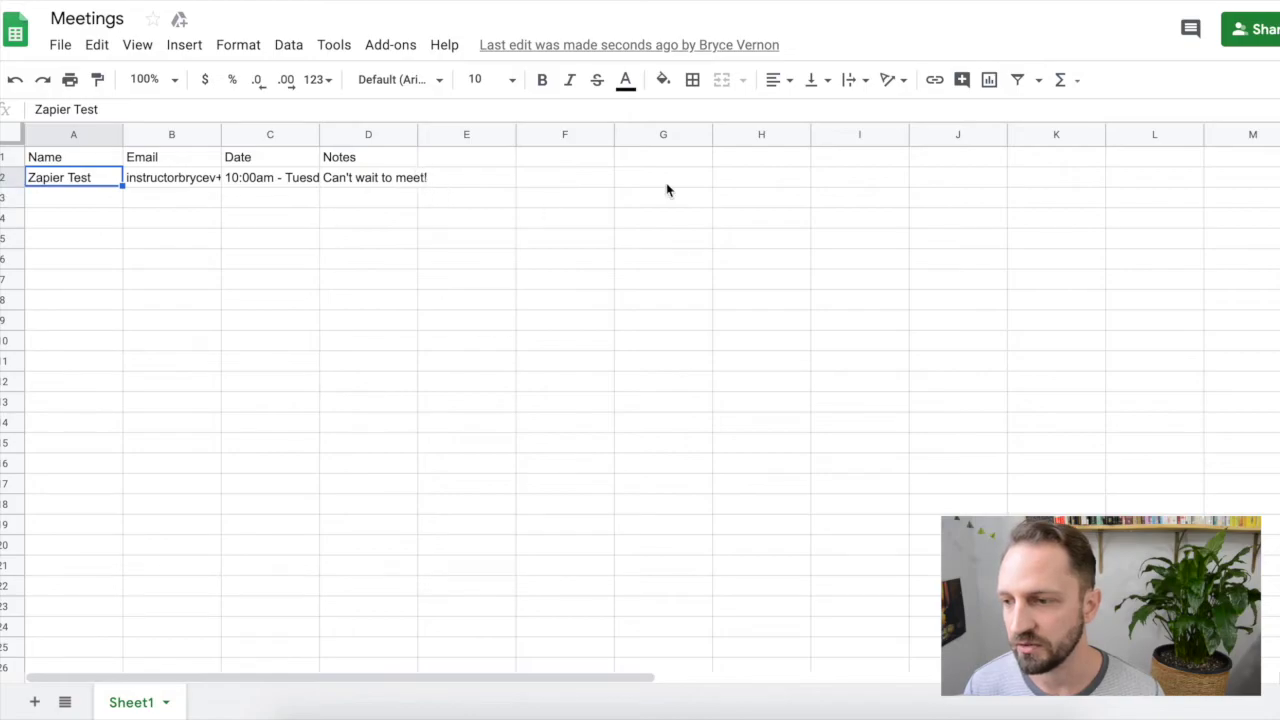
key(ctrl+shift+Tab)
scroll(700, 568, down, 3)
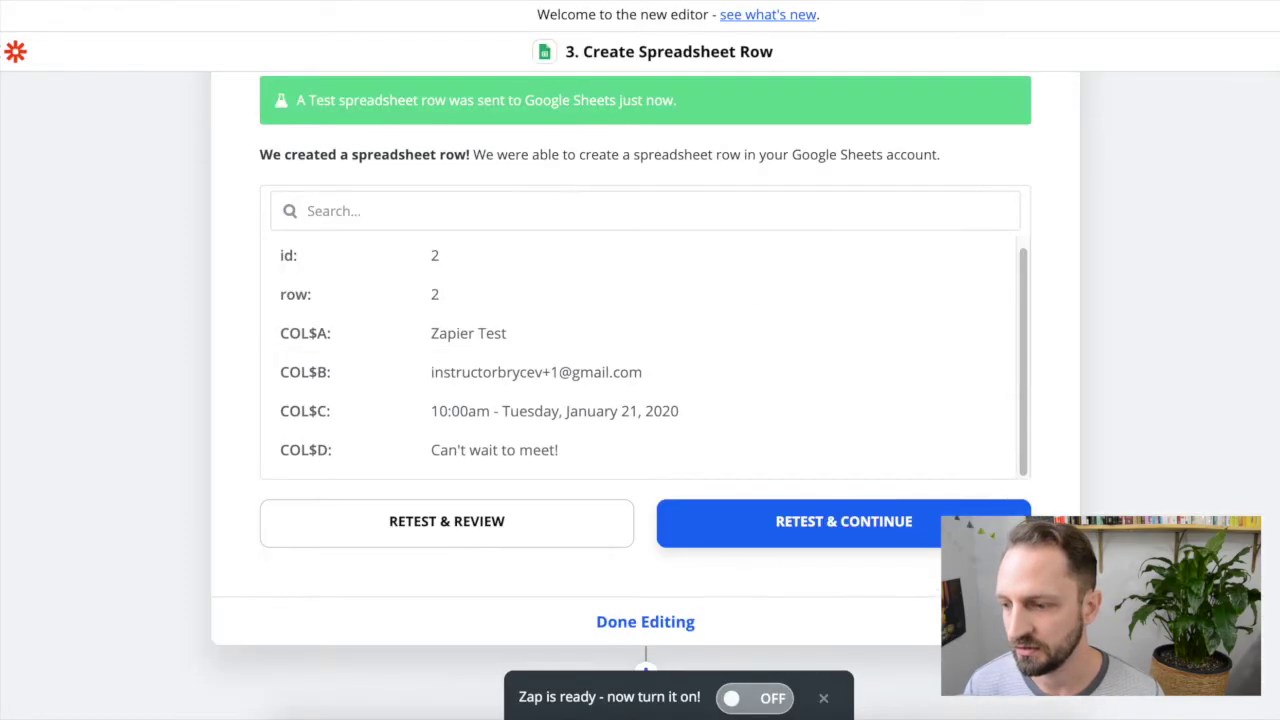
click(633, 643)
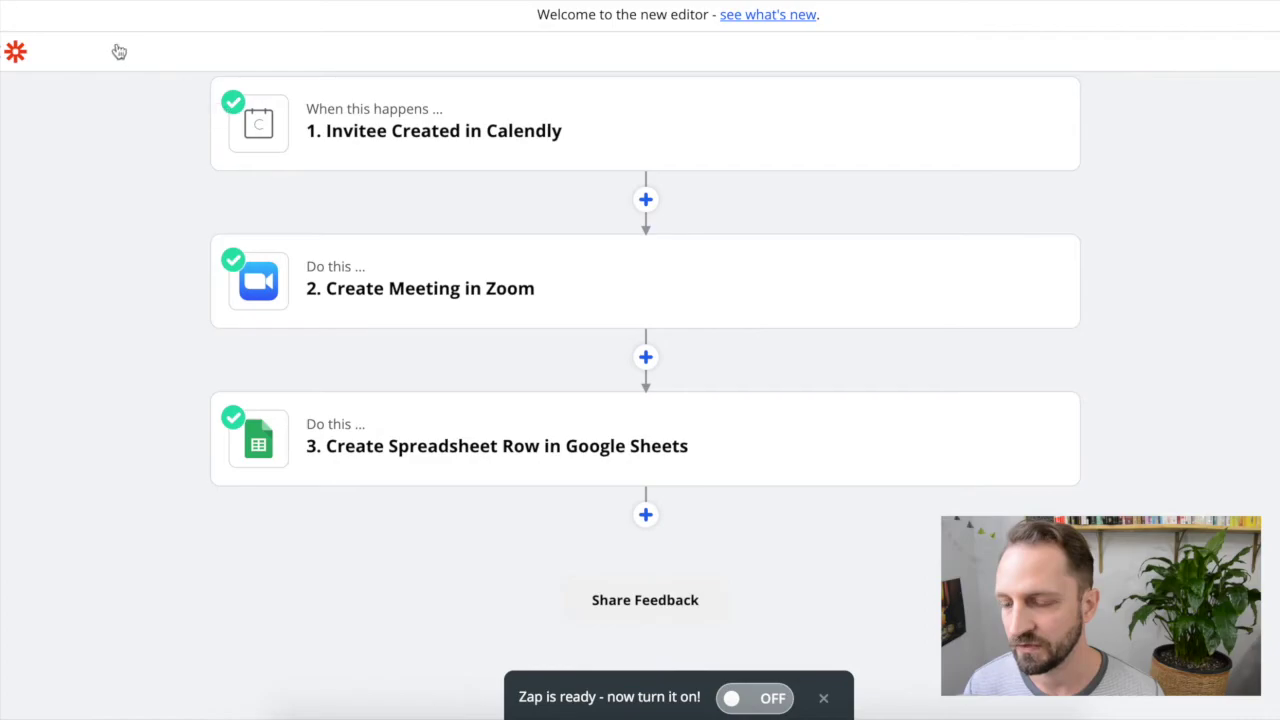
Step: Name the zap 'Calendly Events > Zoom > Google Sheets' and switch it on
click(118, 68)
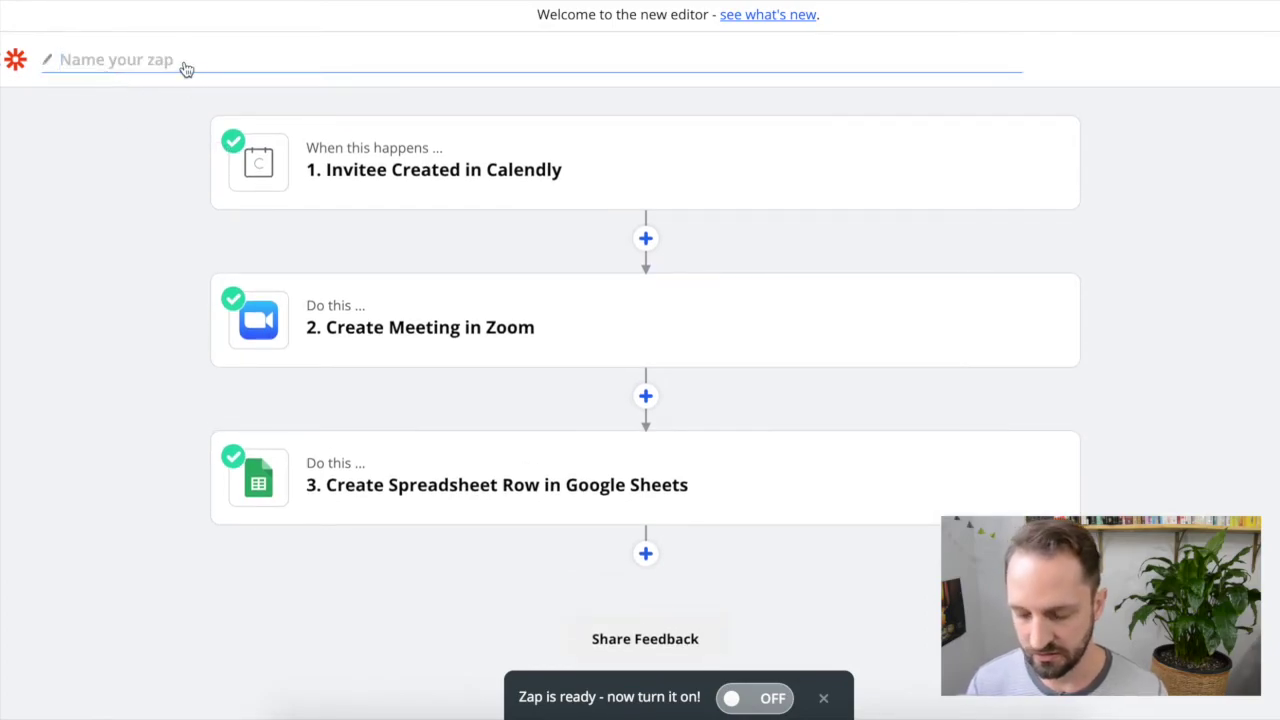
text(Cale)
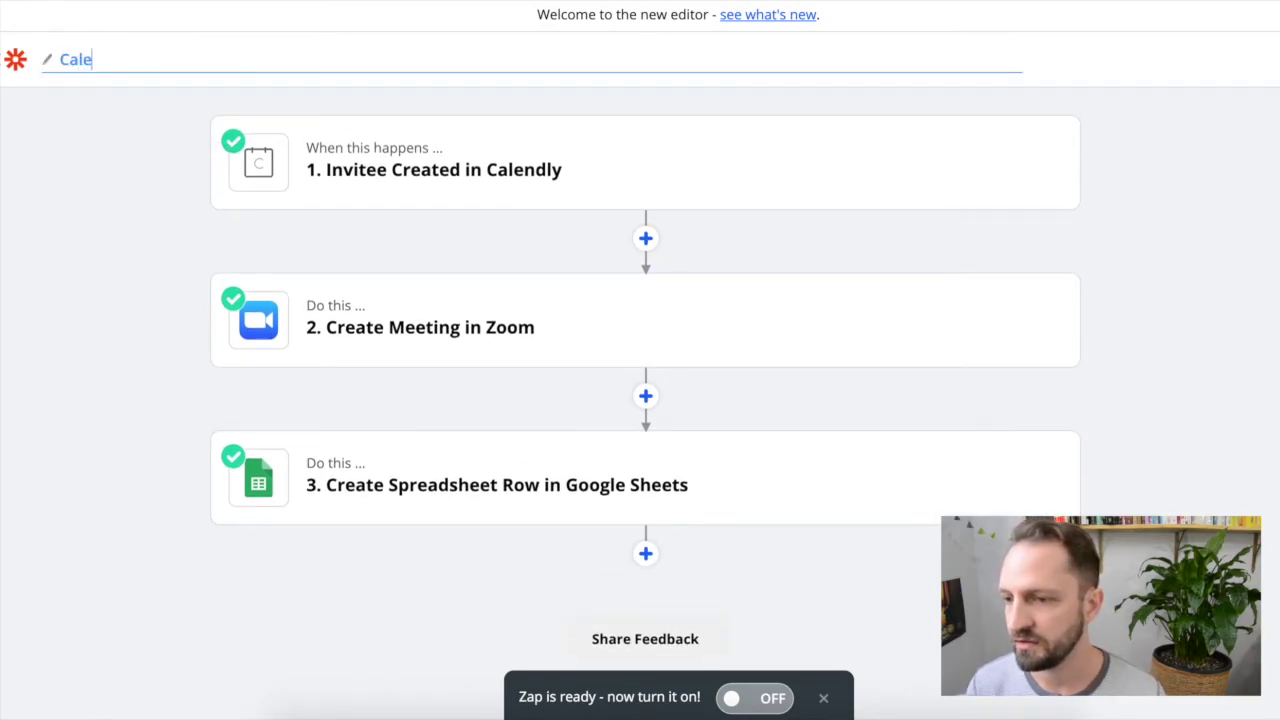
text(ndlu Events > Z)
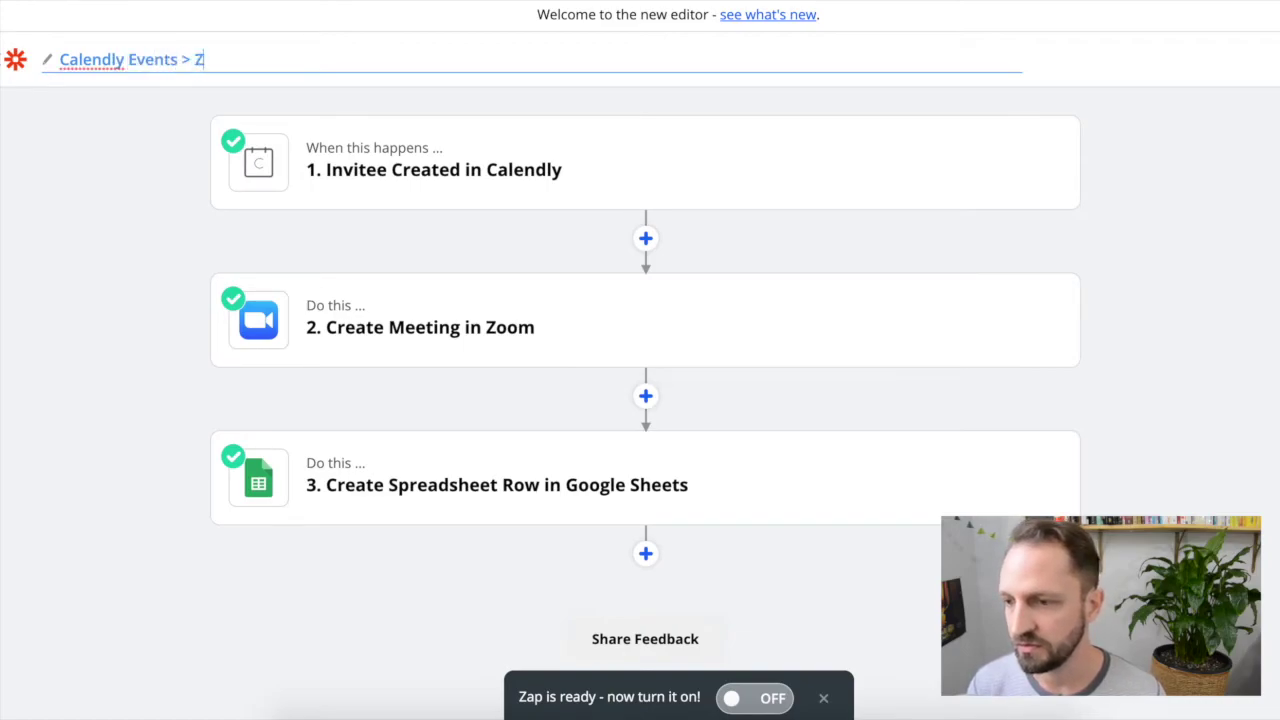
text(oom > Google Sheets)
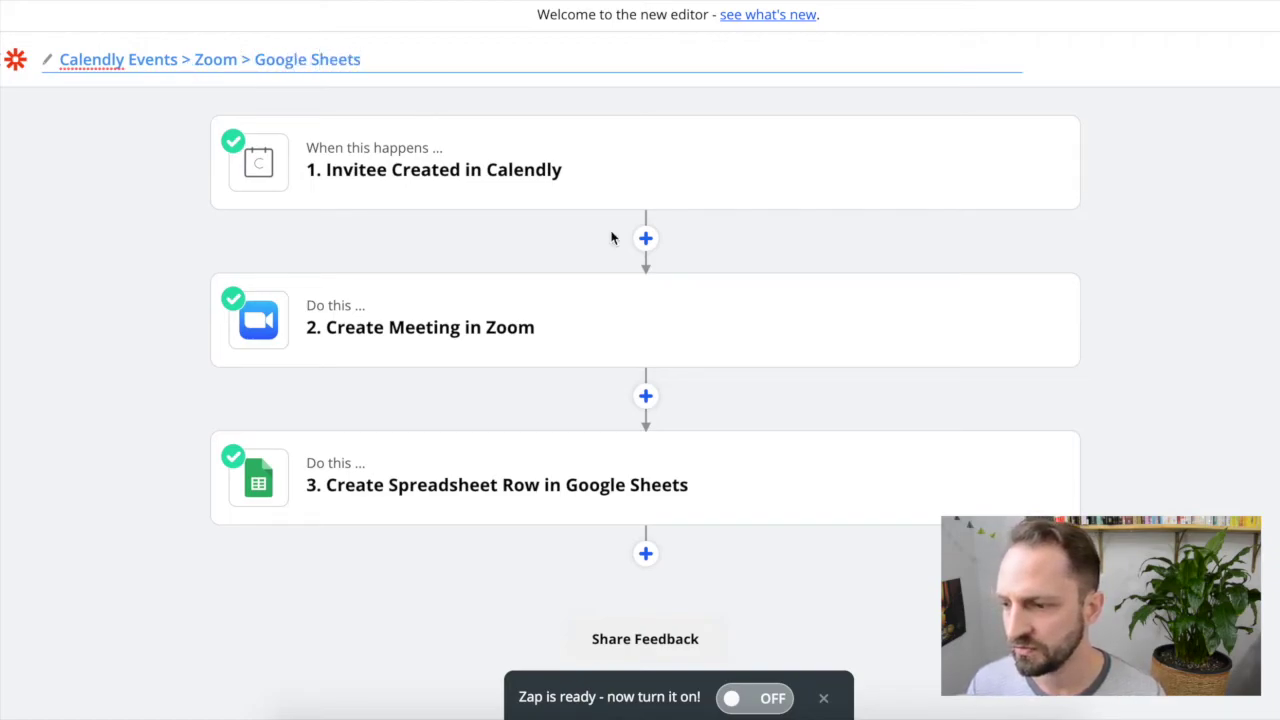
click(745, 698)
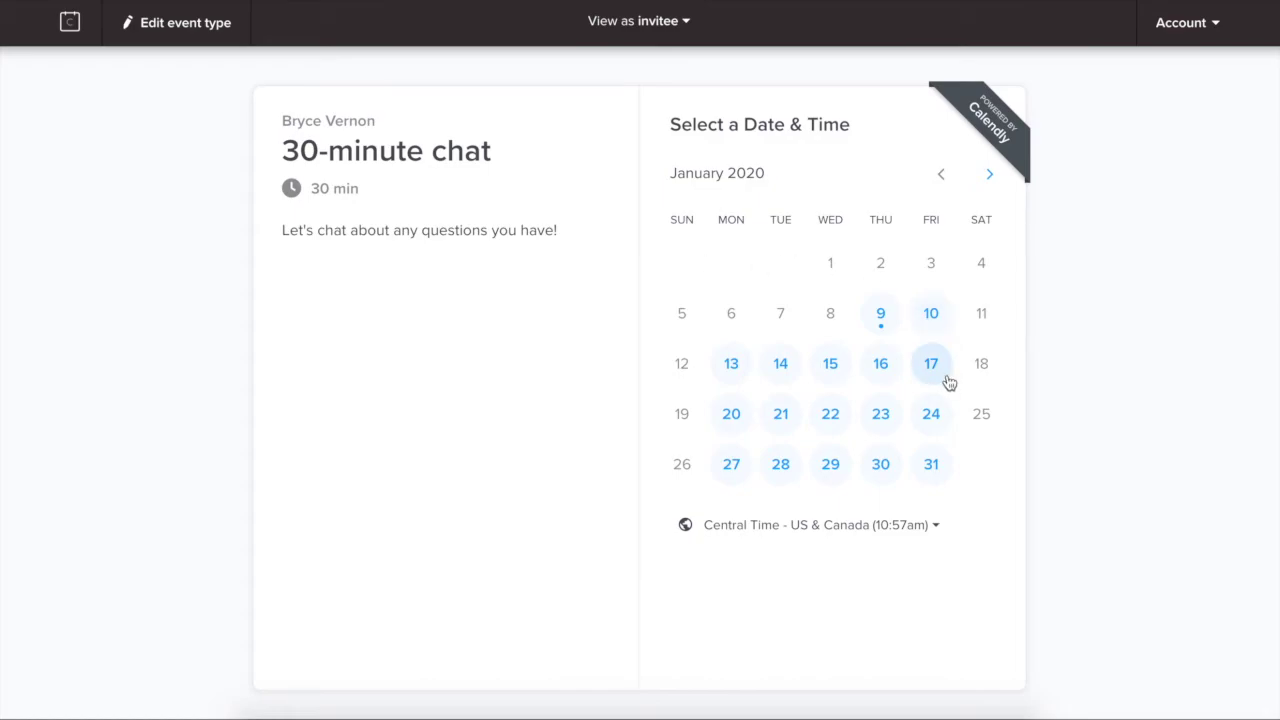
Step: Pick Friday, January 24 at 2:00pm for the 30-minute chat and confirm the slot
click(930, 414)
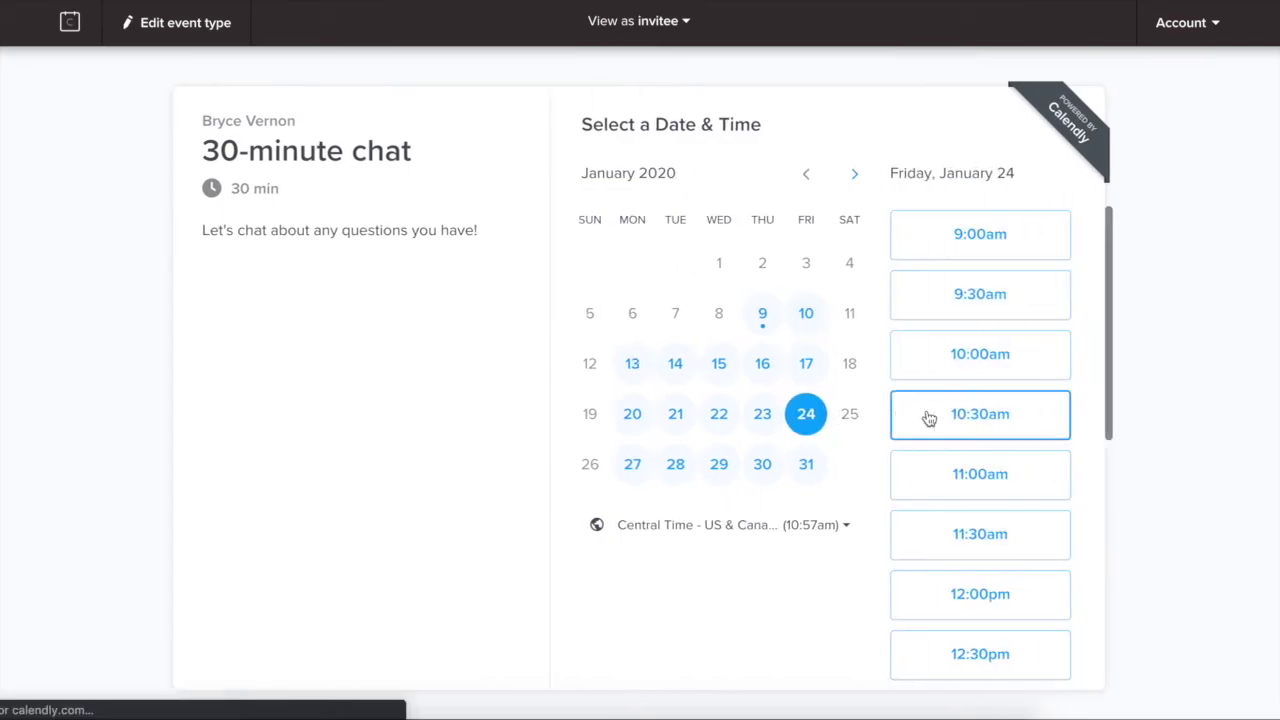
scroll(1060, 400, down, 2)
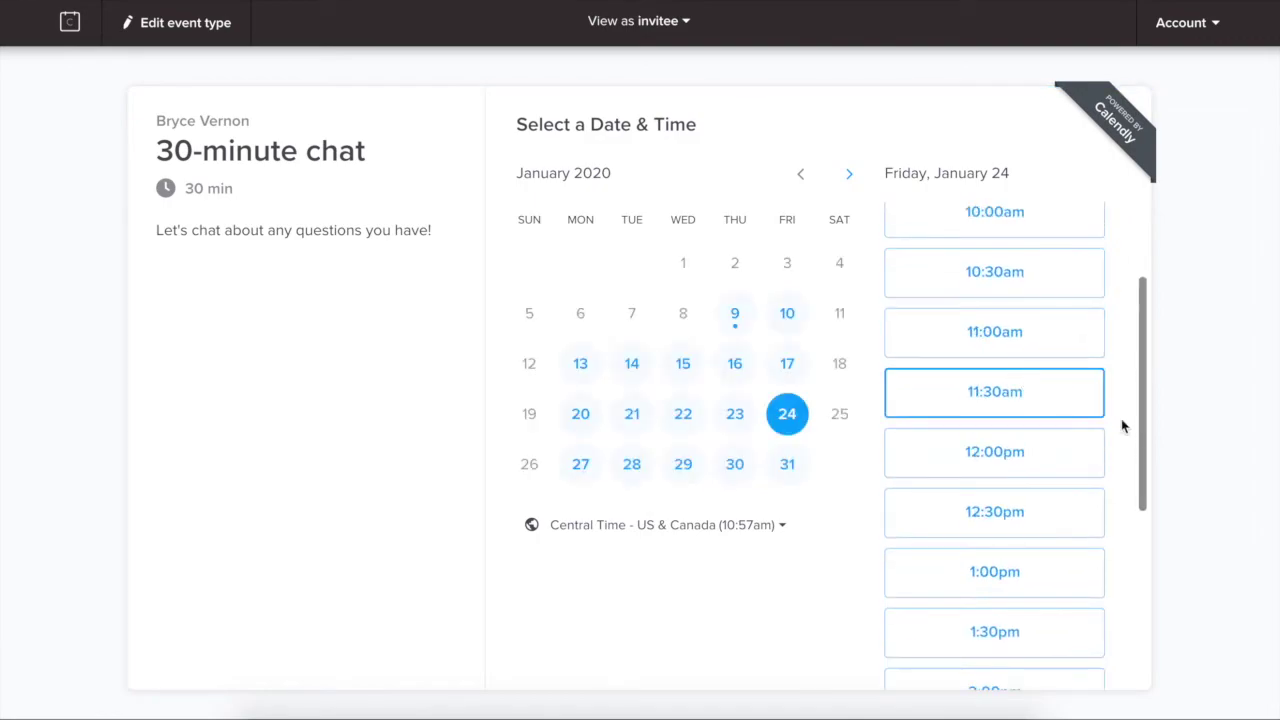
scroll(1030, 570, down, 3)
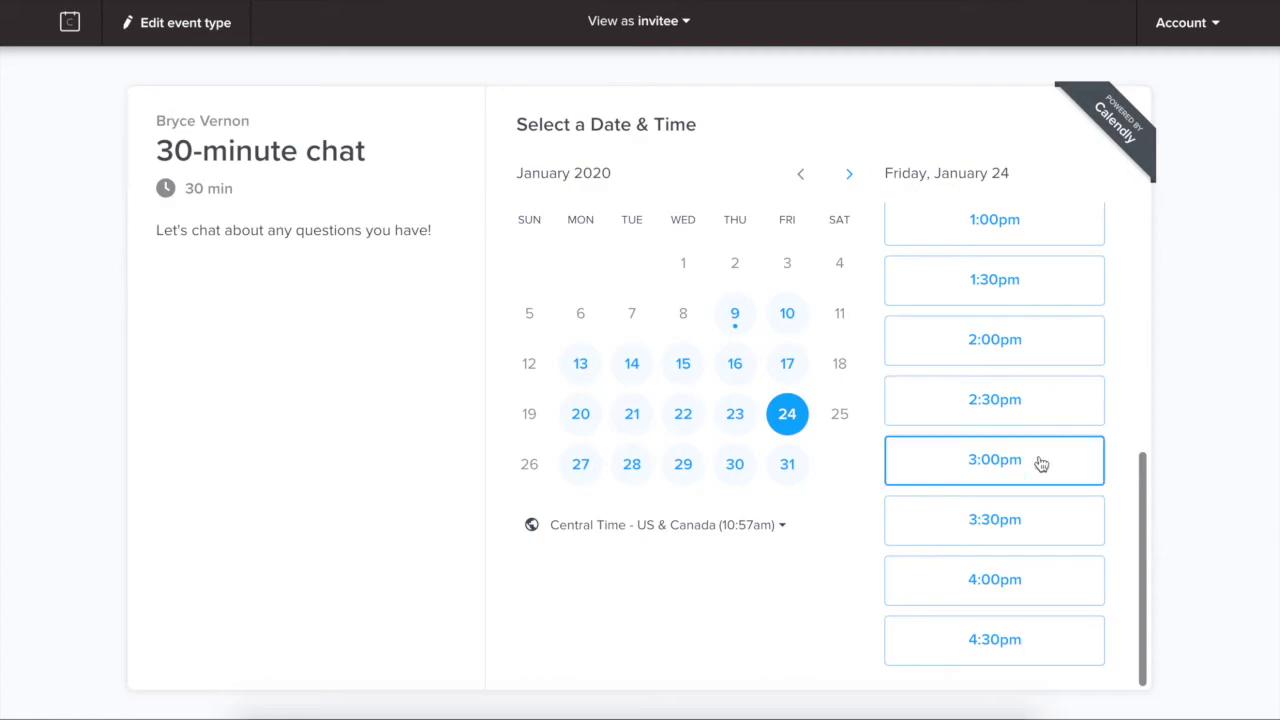
click(943, 345)
click(1000, 338)
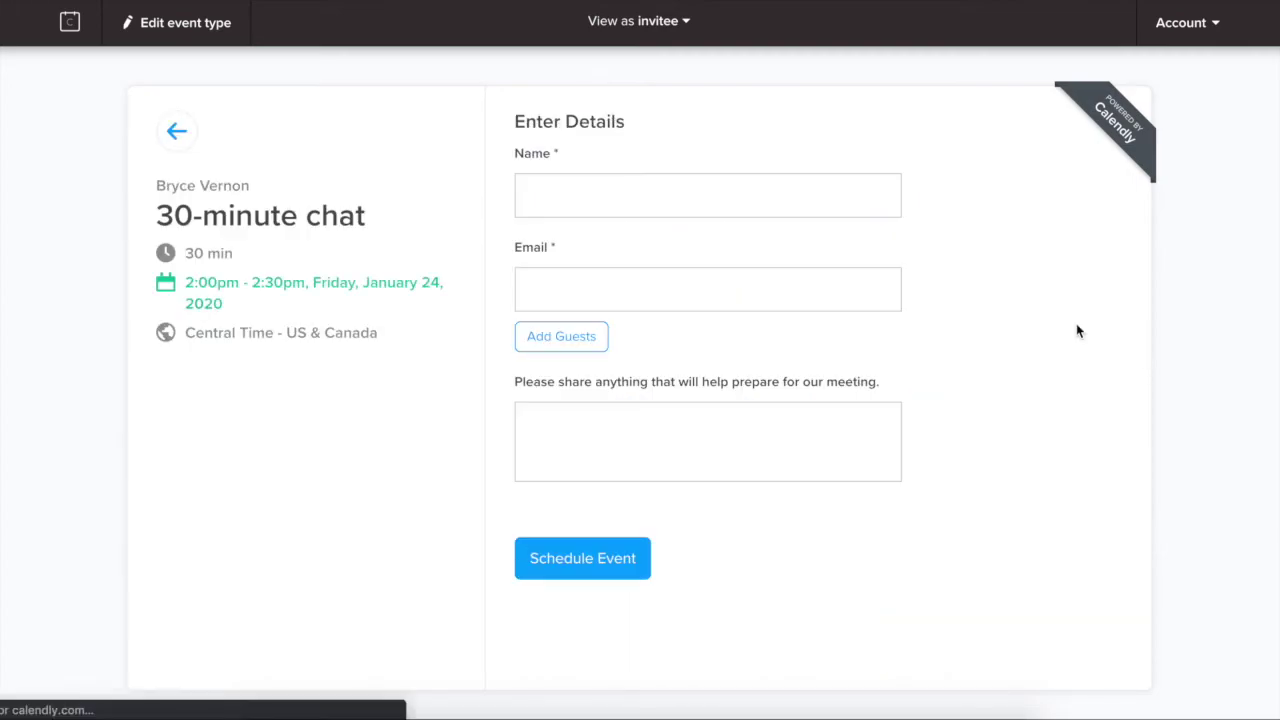
Step: Enter a test invitee name and e-mail, add the note 'Looking forward to chatting!', and schedule the event
click(551, 186)
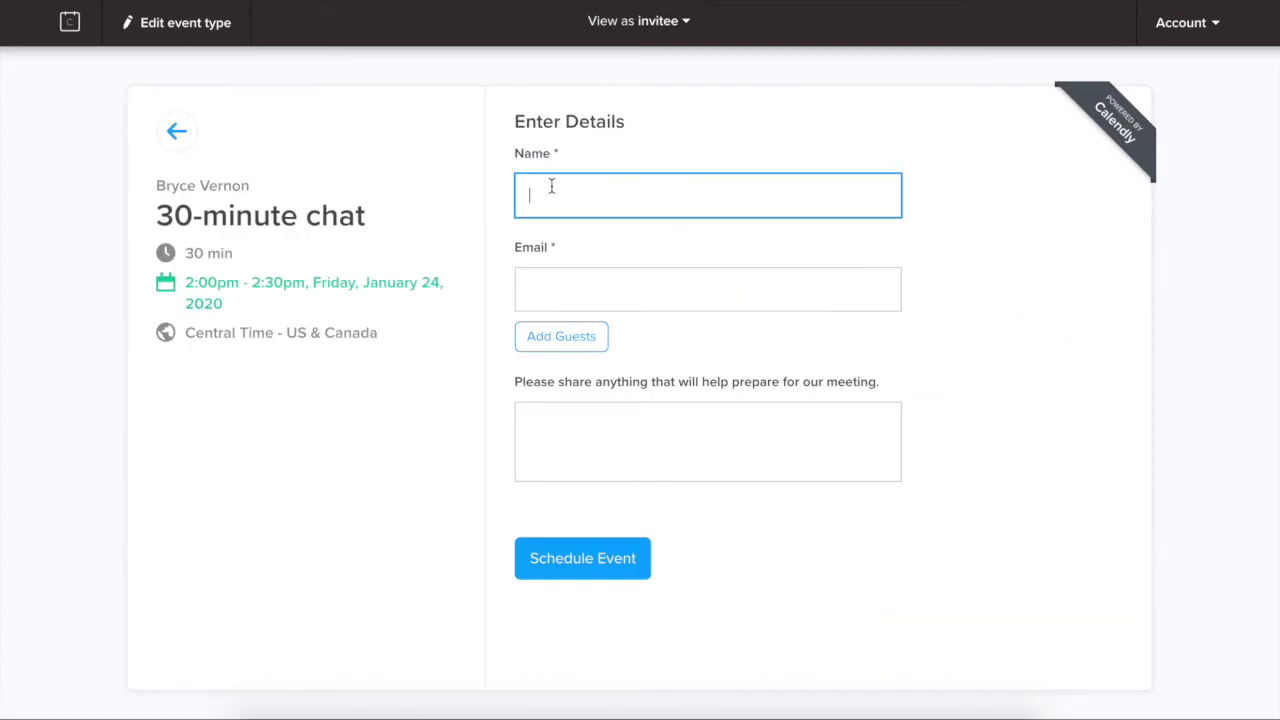
text(Test Name)
click(564, 298)
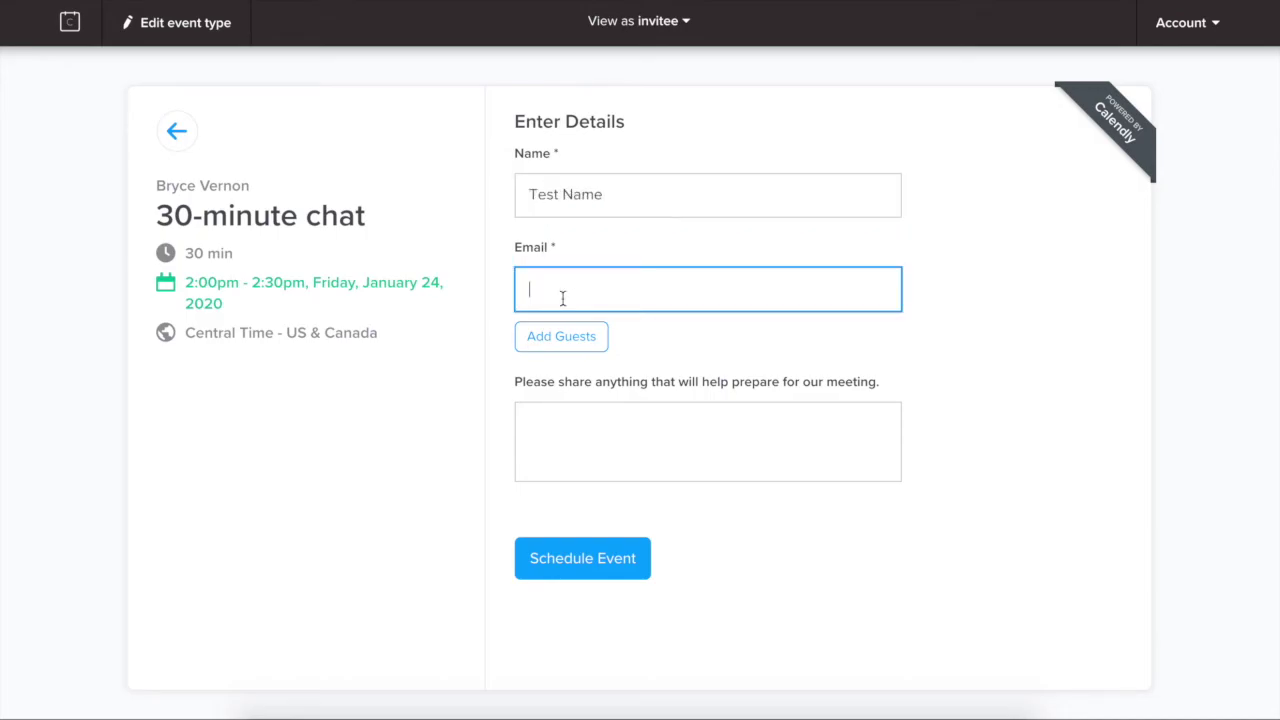
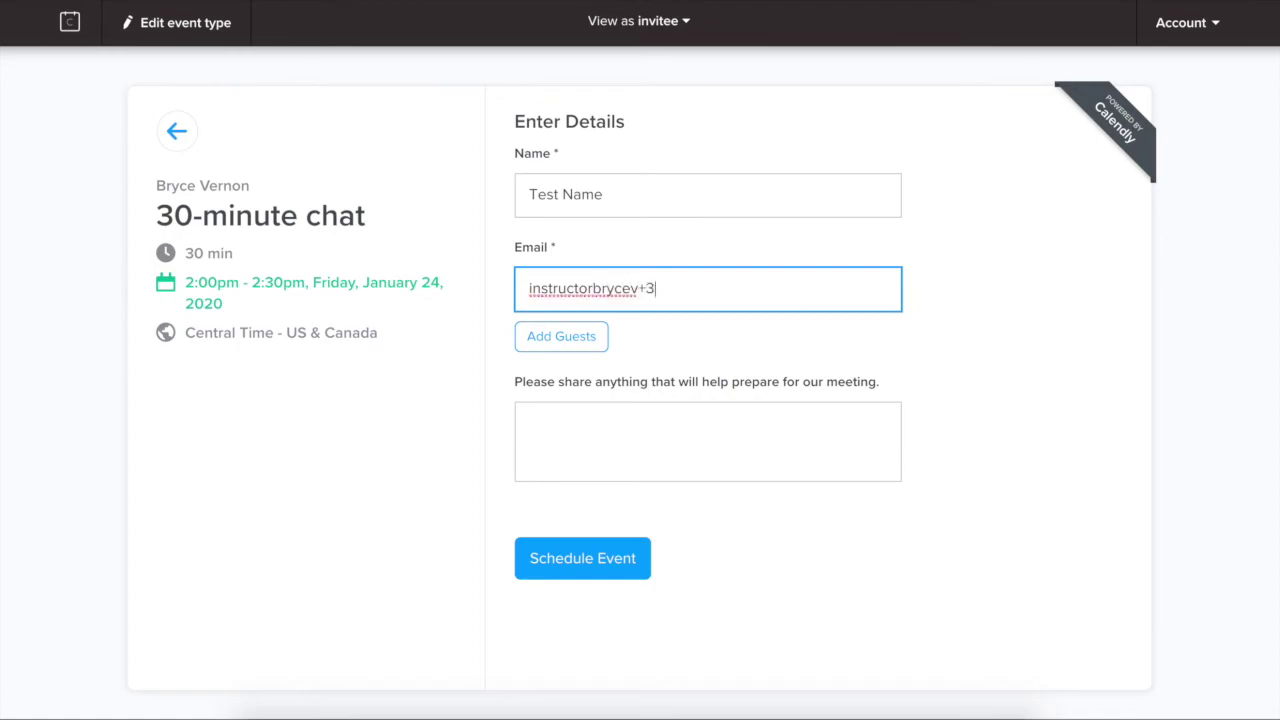
key(Tab)
key(Tab)
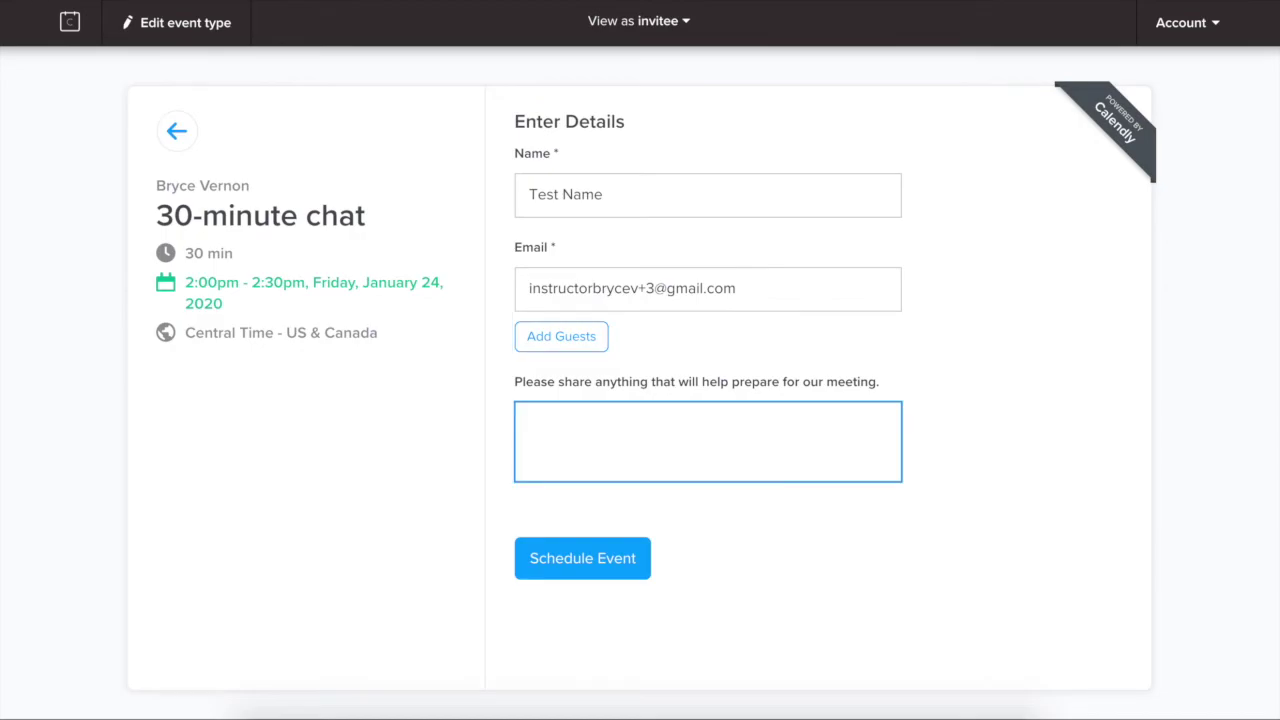
text(Looking forward to chatti)
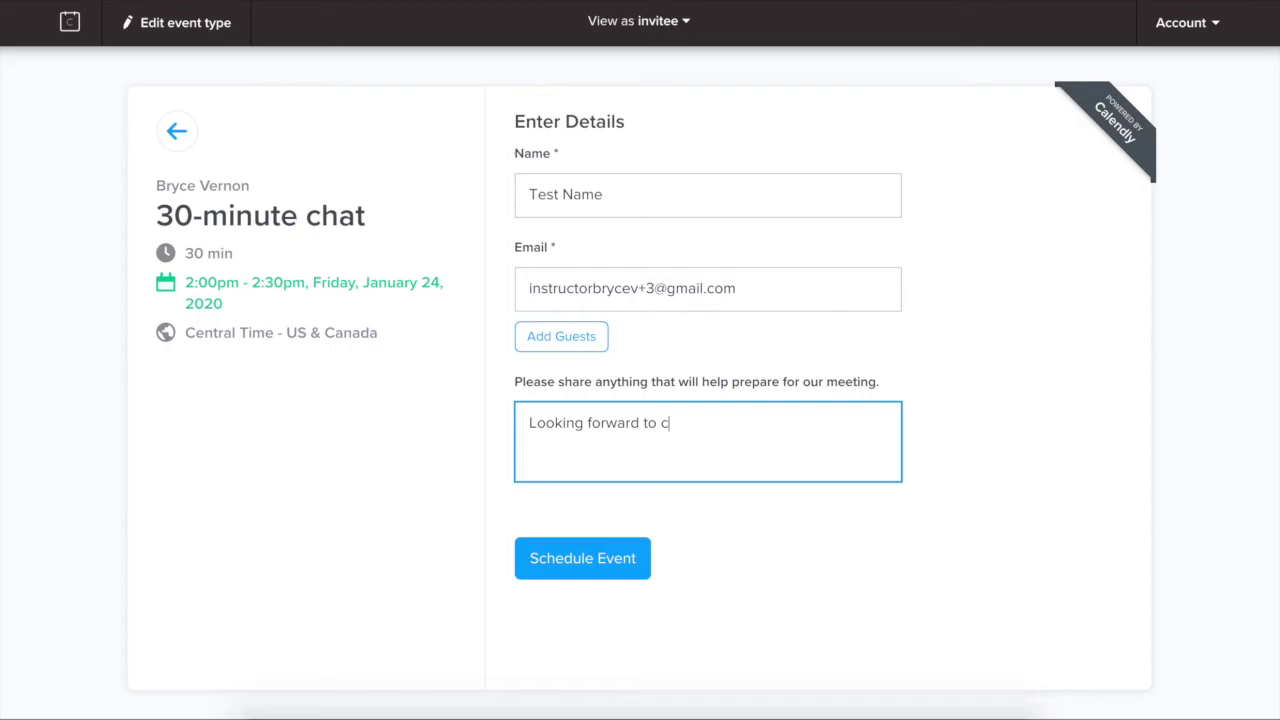
text(ng!)
click(612, 560)
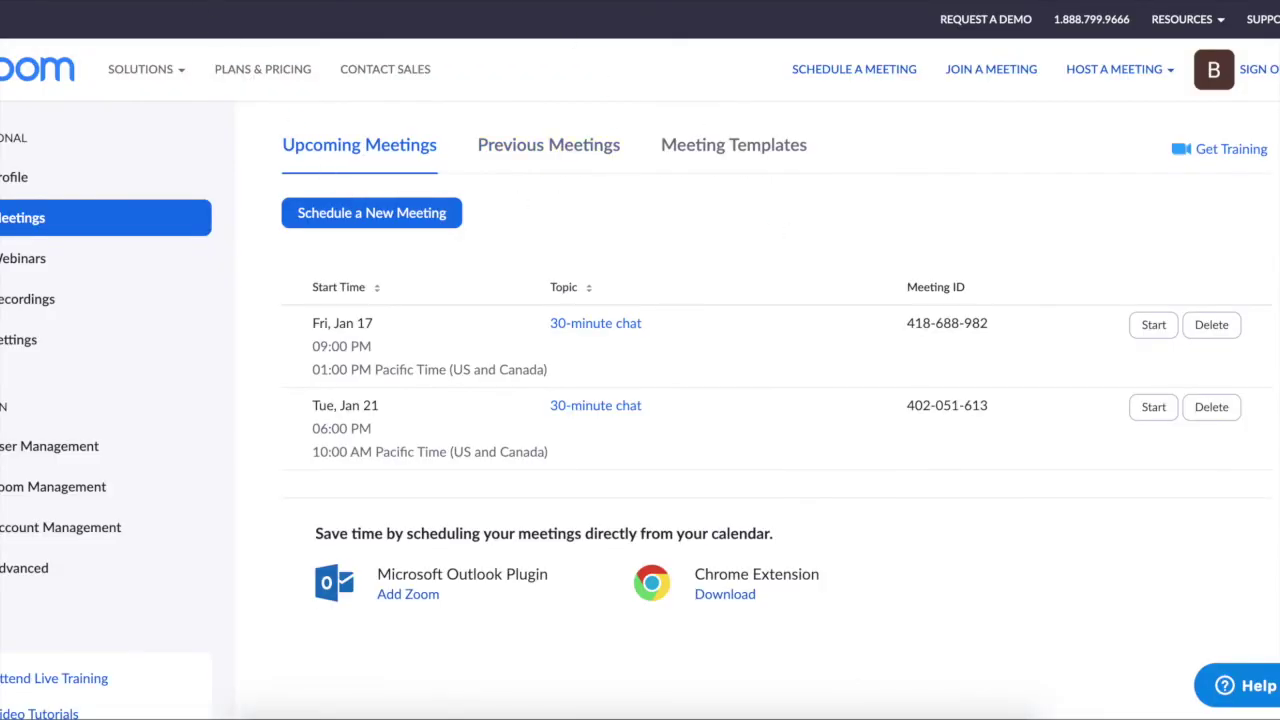
Step: Scroll Zoom's Upcoming Meetings to find the new Fri, Jan 24 30-minute chat
scroll(400, 391, down, 2)
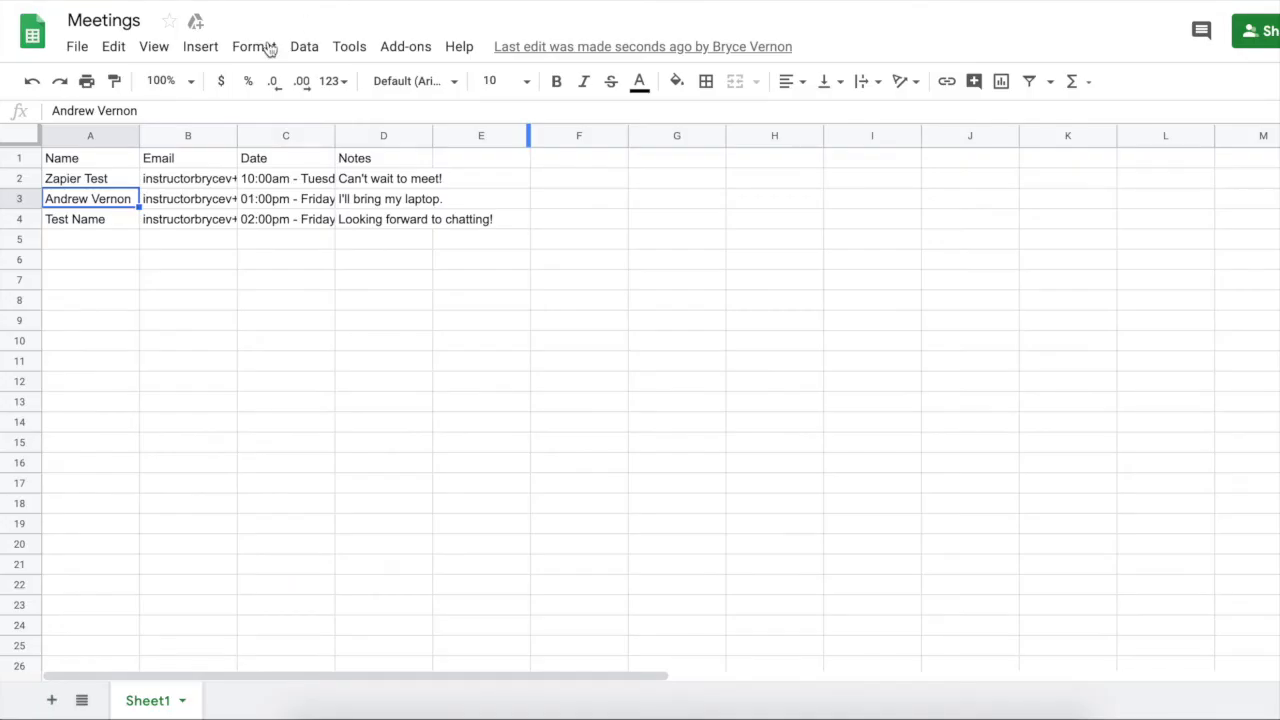
Step: Inspect cells A4 and C4 of the Meetings sheet for the 02:00pm Friday booking
click(93, 226)
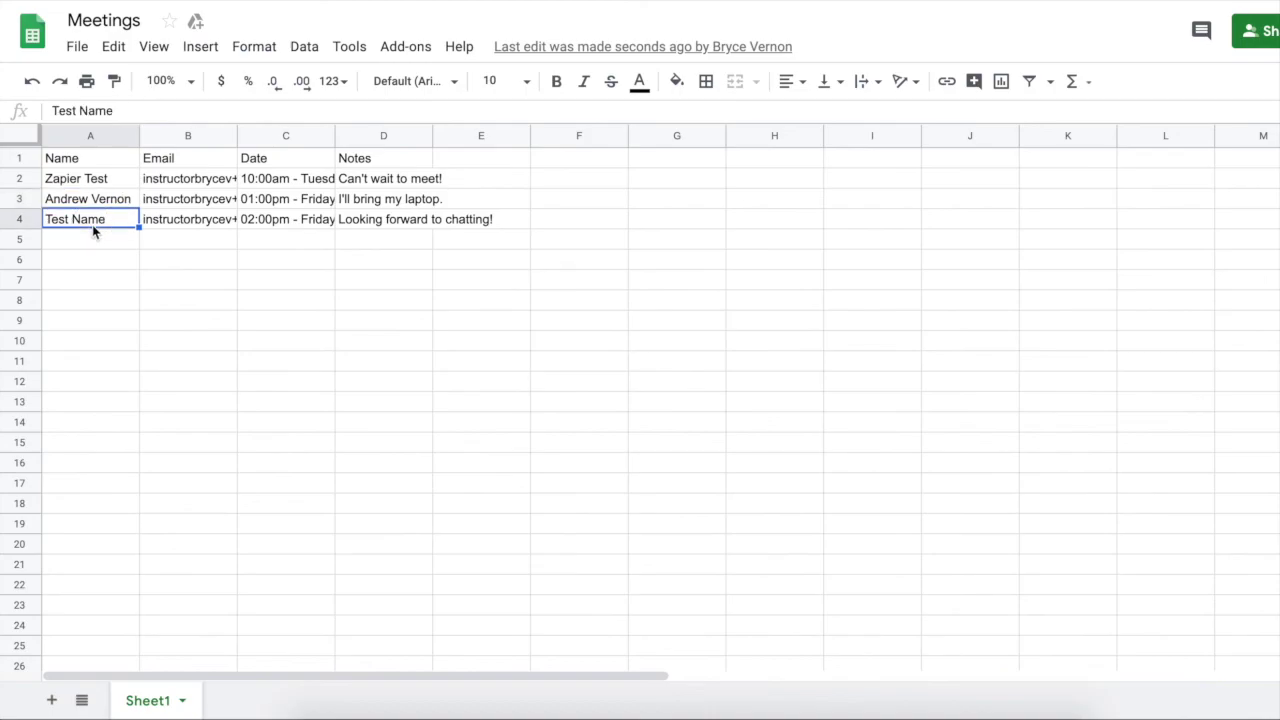
click(300, 224)
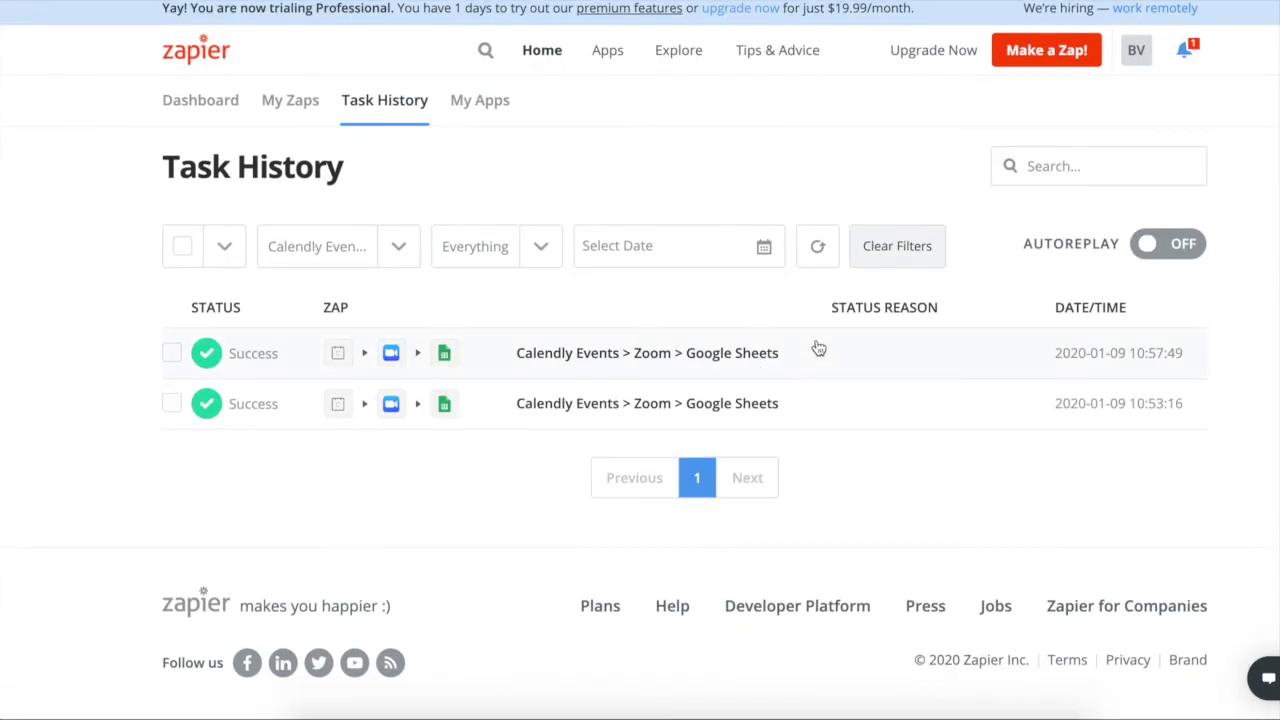
Step: Open the 10:53:16 successful run and review each step's Data In and Data Out
click(858, 413)
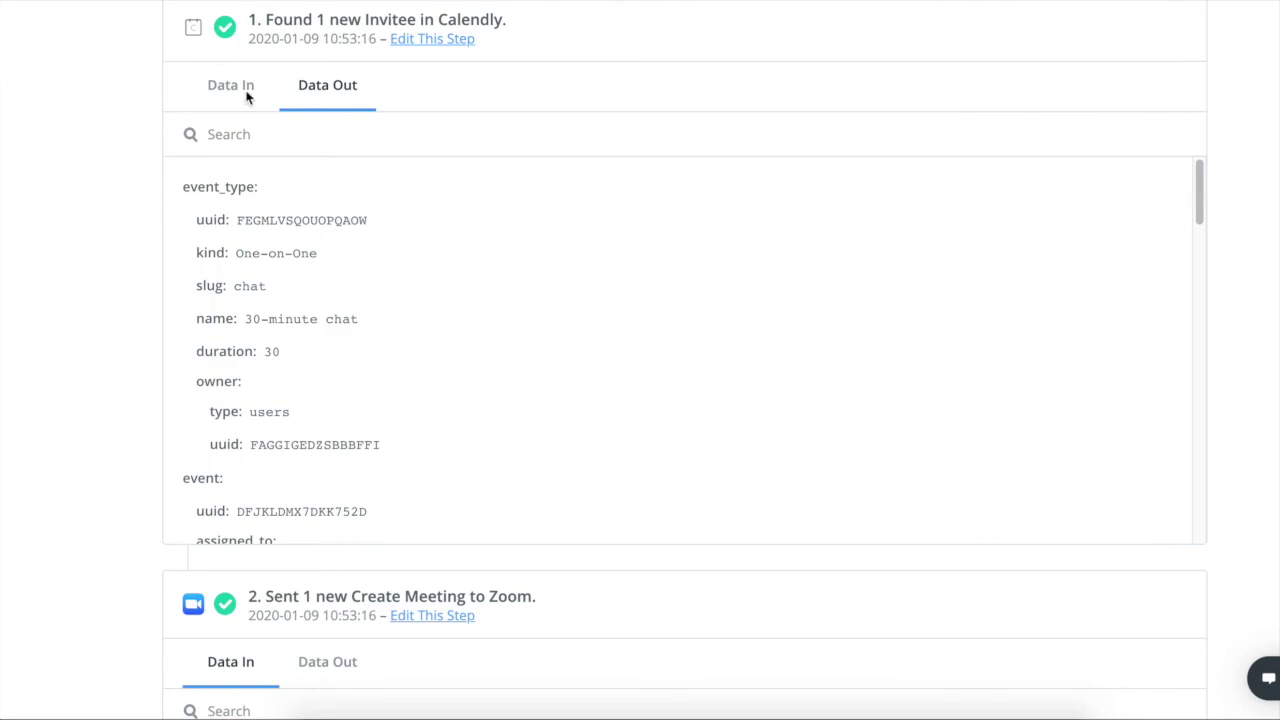
scroll(340, 160, down, 1)
scroll(100, 223, down, 6)
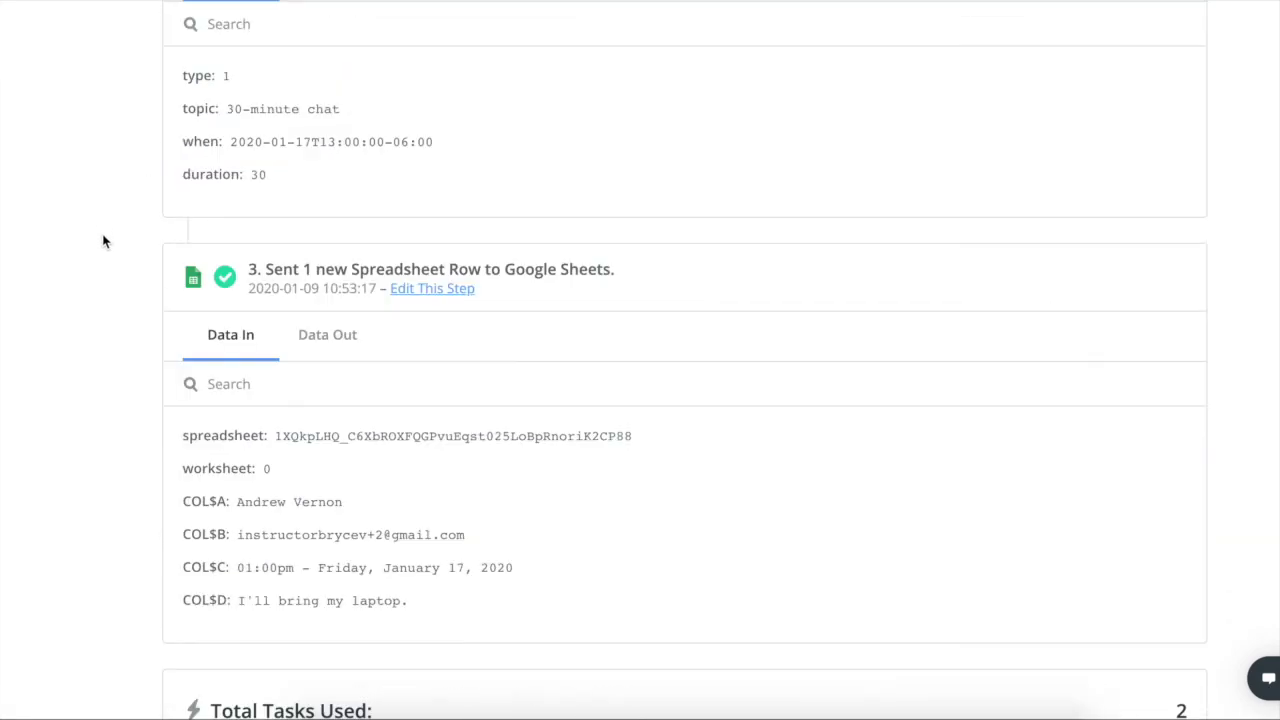
scroll(140, 268, down, 1)
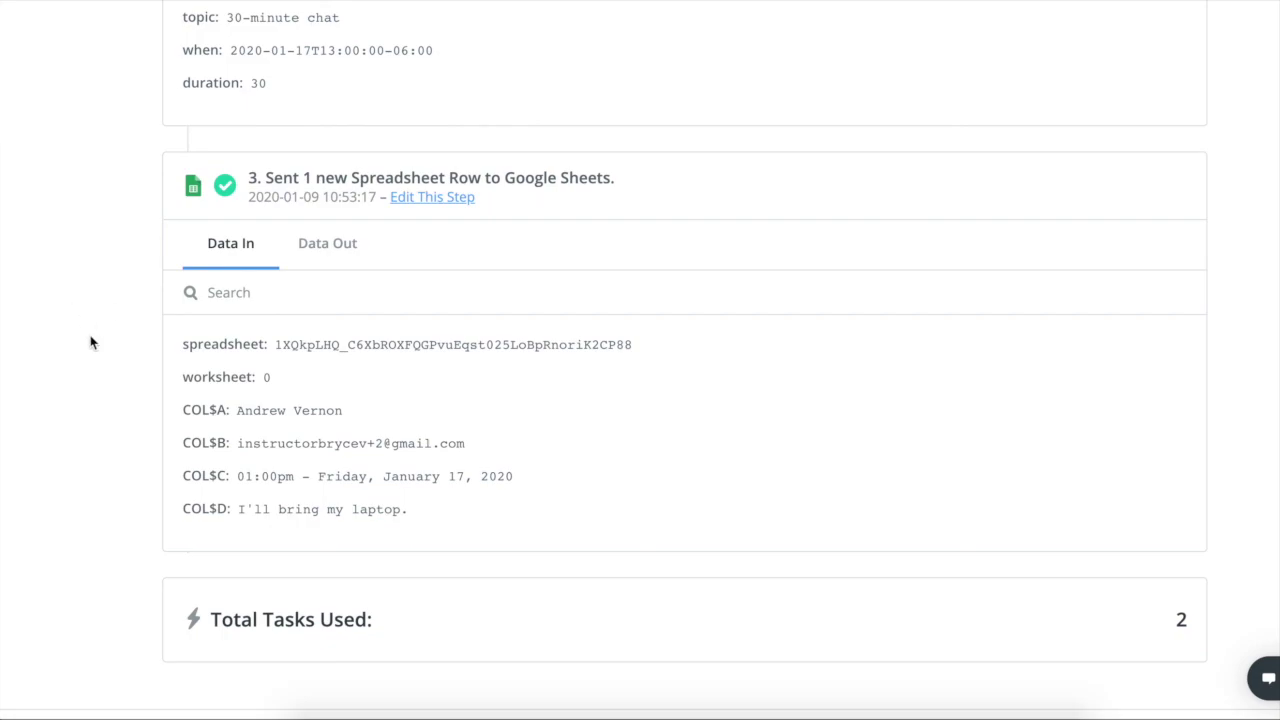
scroll(91, 333, up, 12)
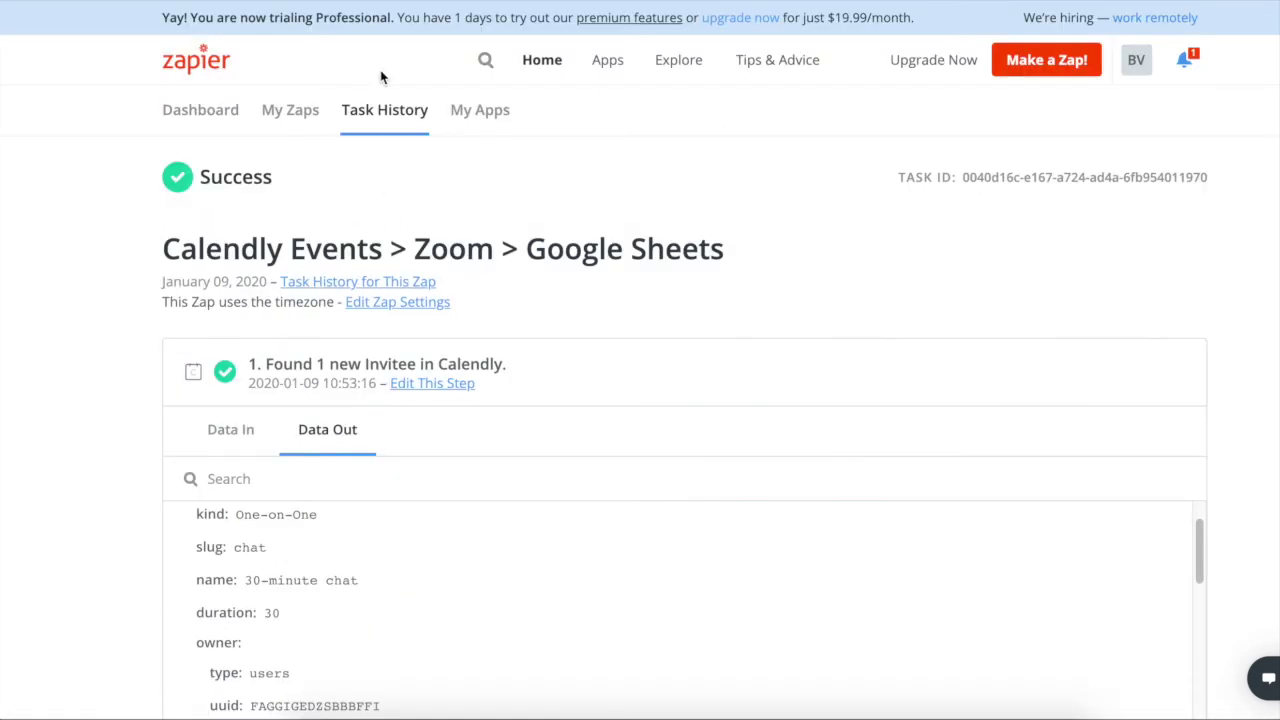